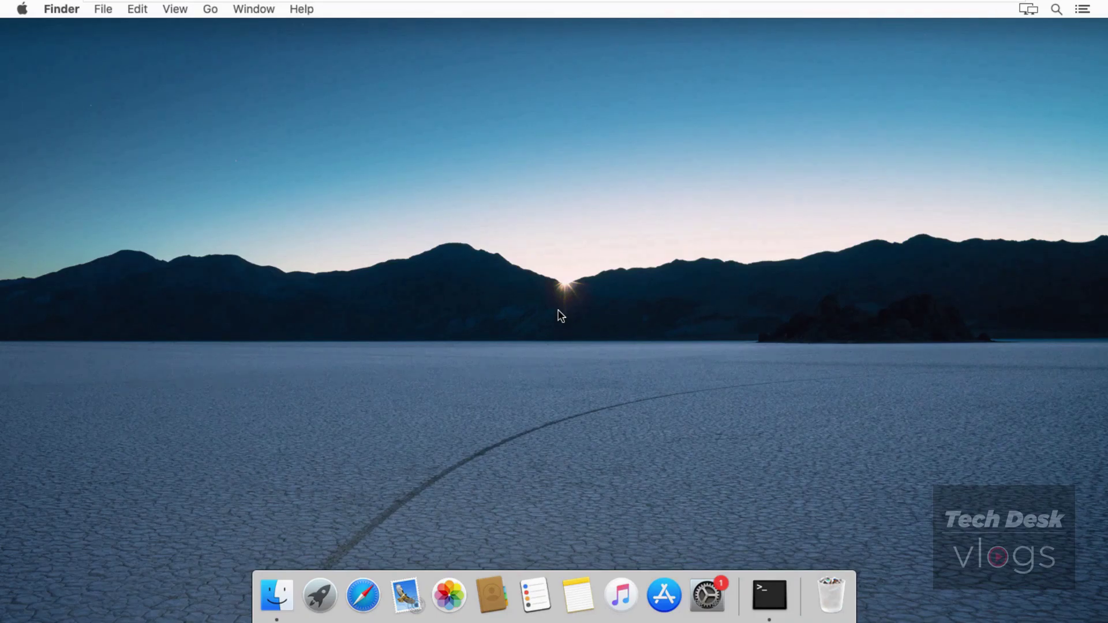
# Step: Open the App Store from the Apple menu and search for 'mac os catalina'
pyautogui.click(23, 11)
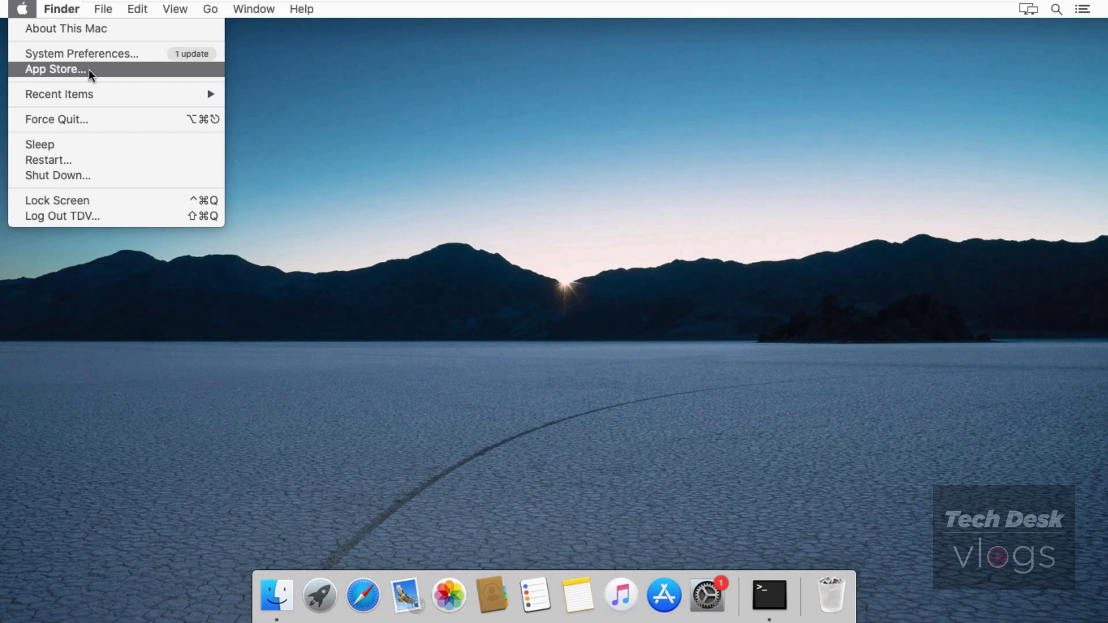
pyautogui.click(91, 70)
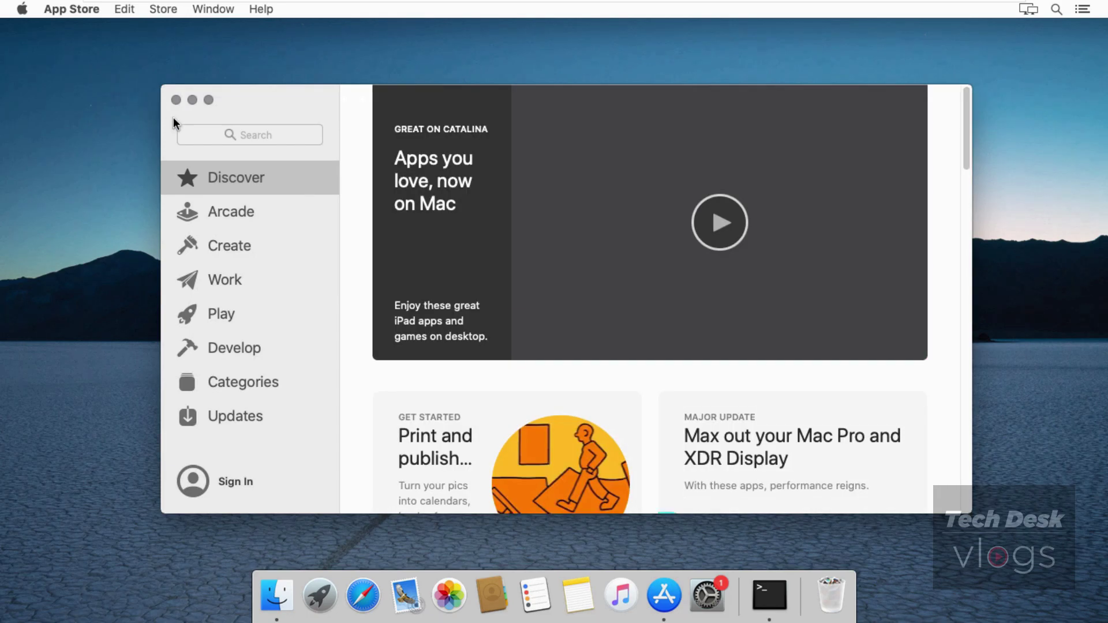
pyautogui.click(220, 136)
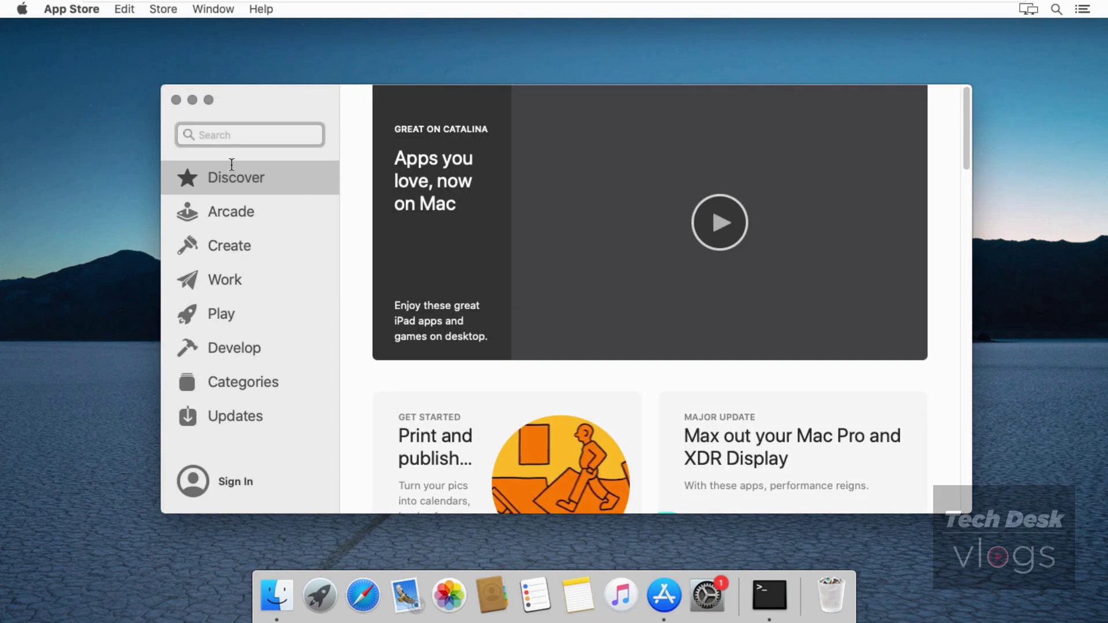
pyautogui.write('mac')
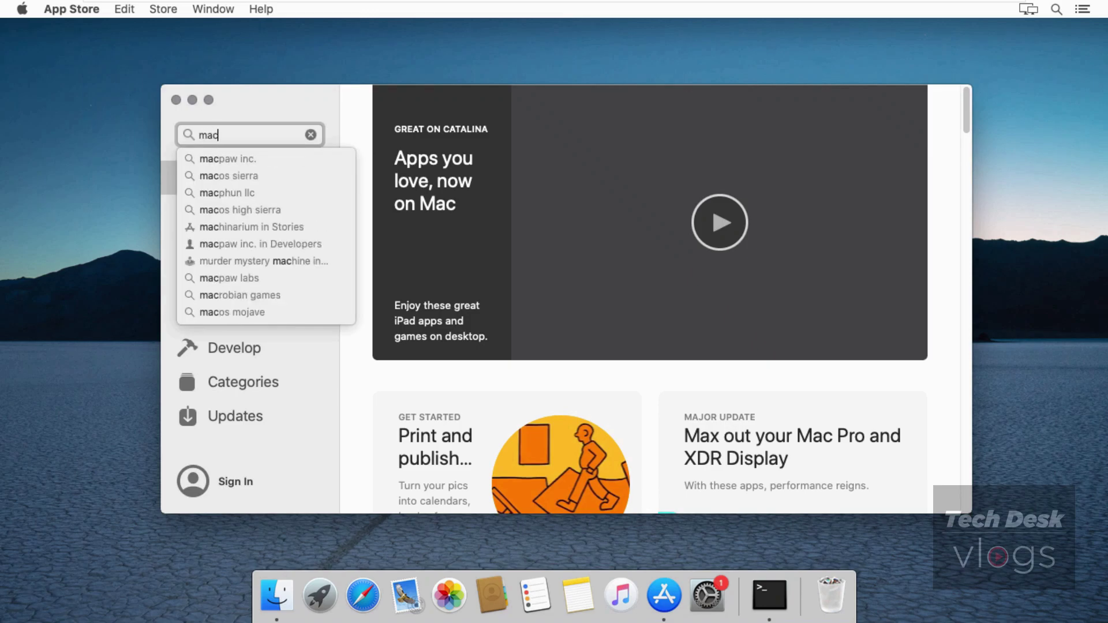
pyautogui.write(' os ')
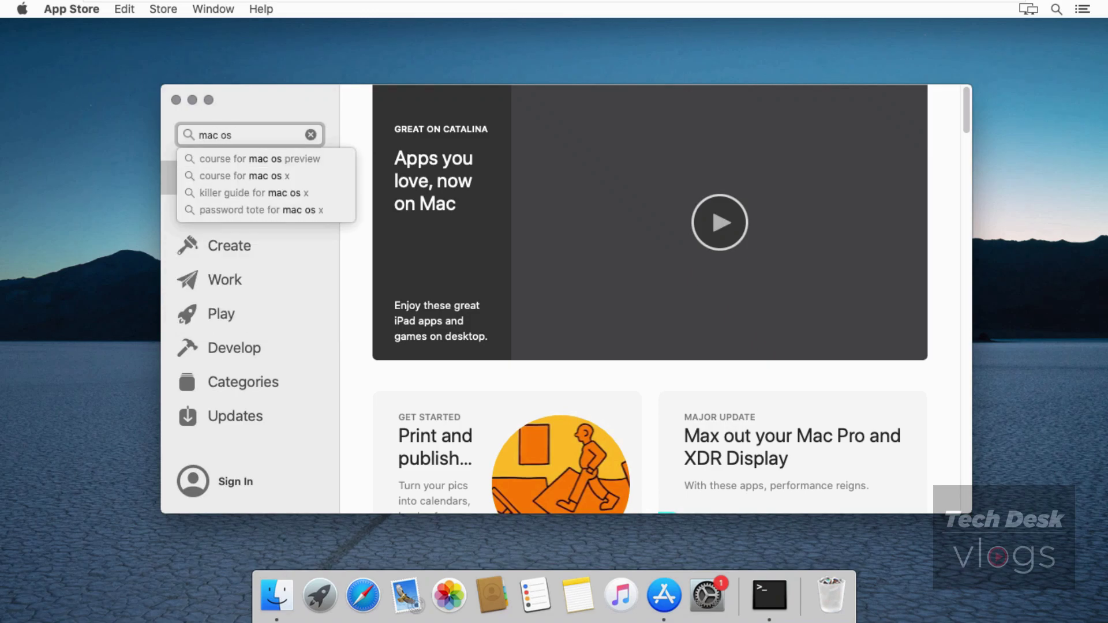
pyautogui.write('catalin')
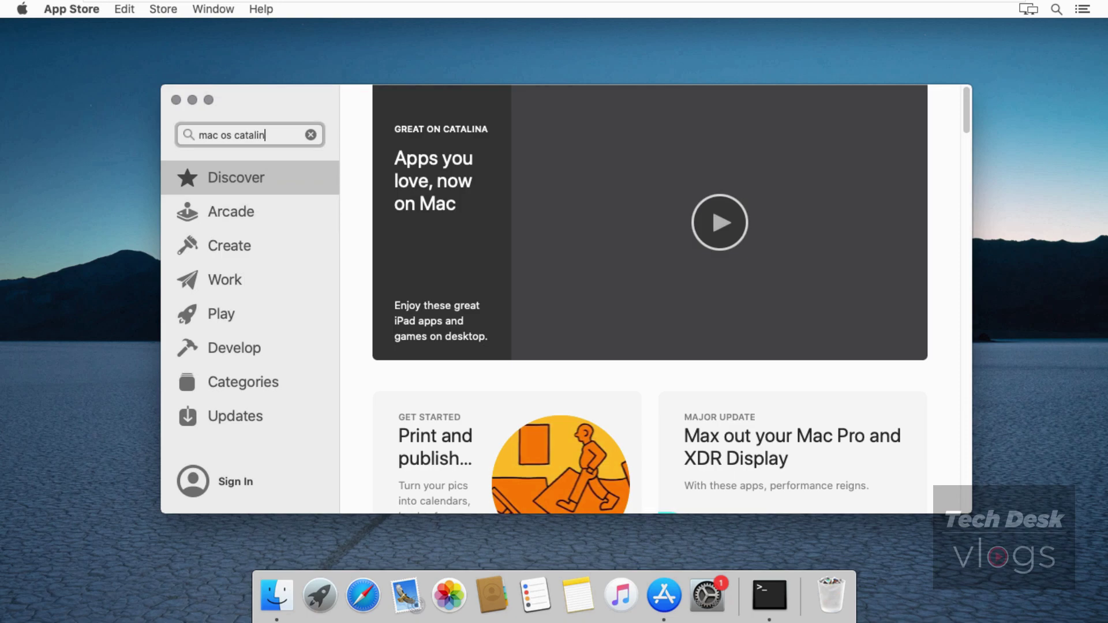
pyautogui.write('a')
pyautogui.press('Return')
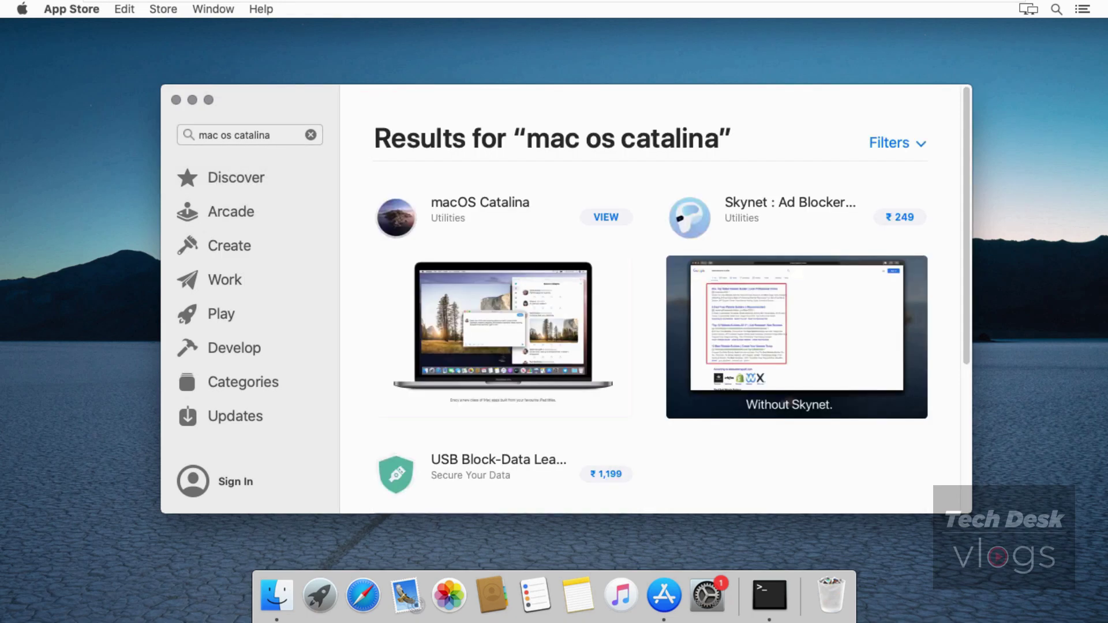
# Step: View the macOS Catalina page, then close the Software Update and App Store windows
pyautogui.click(605, 217)
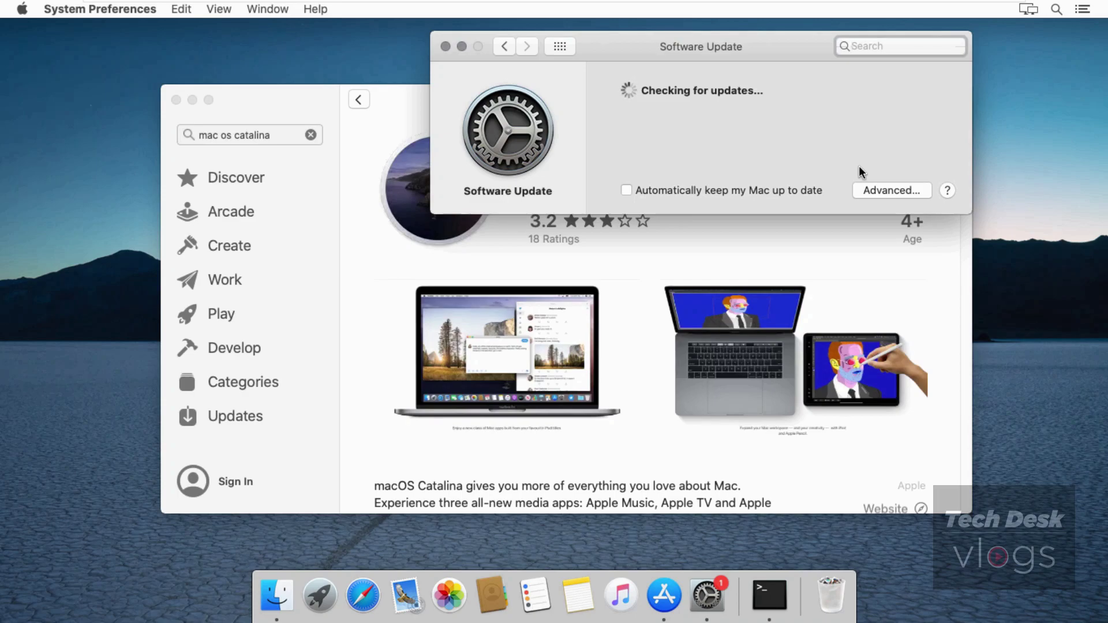
pyautogui.click(447, 47)
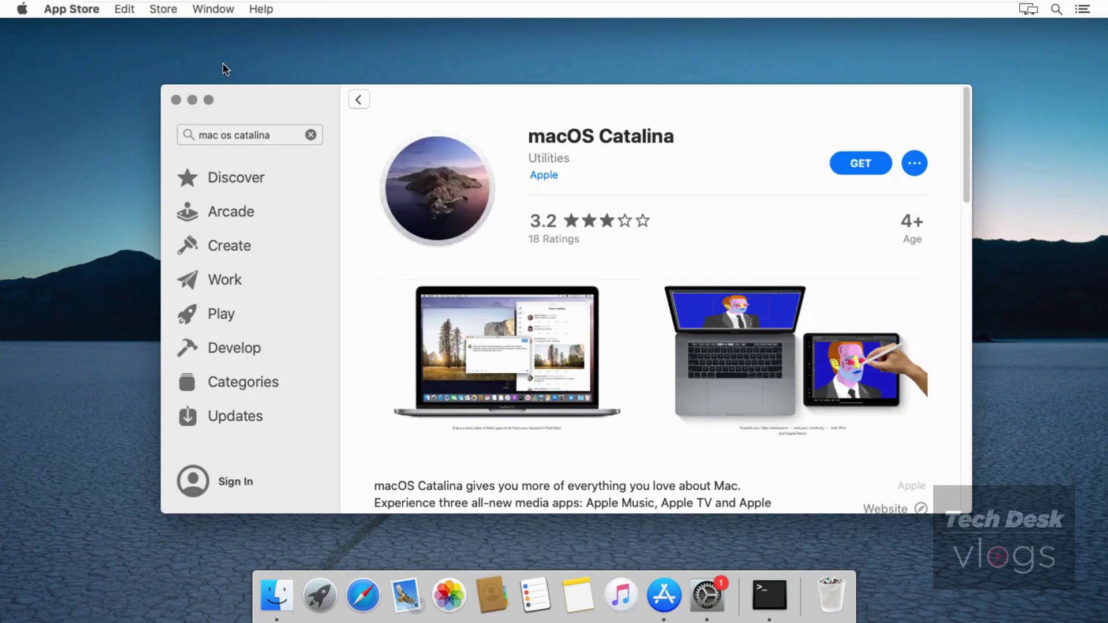
pyautogui.click(177, 100)
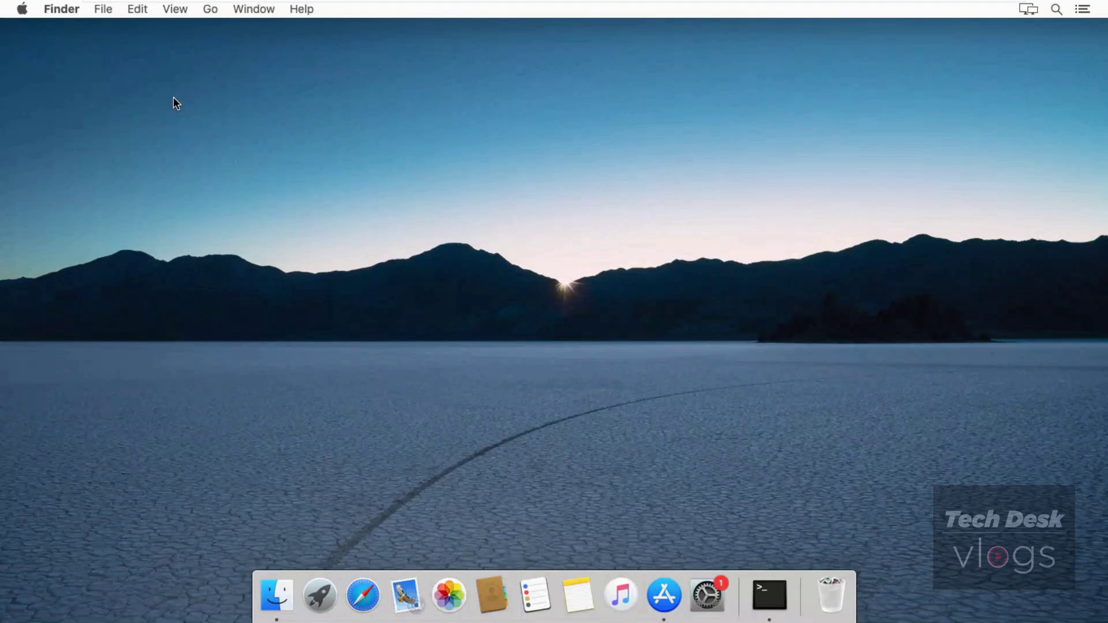
# Step: Open Software Update in System Preferences and start the macOS Catalina 10.15.2 upgrade
pyautogui.click(20, 10)
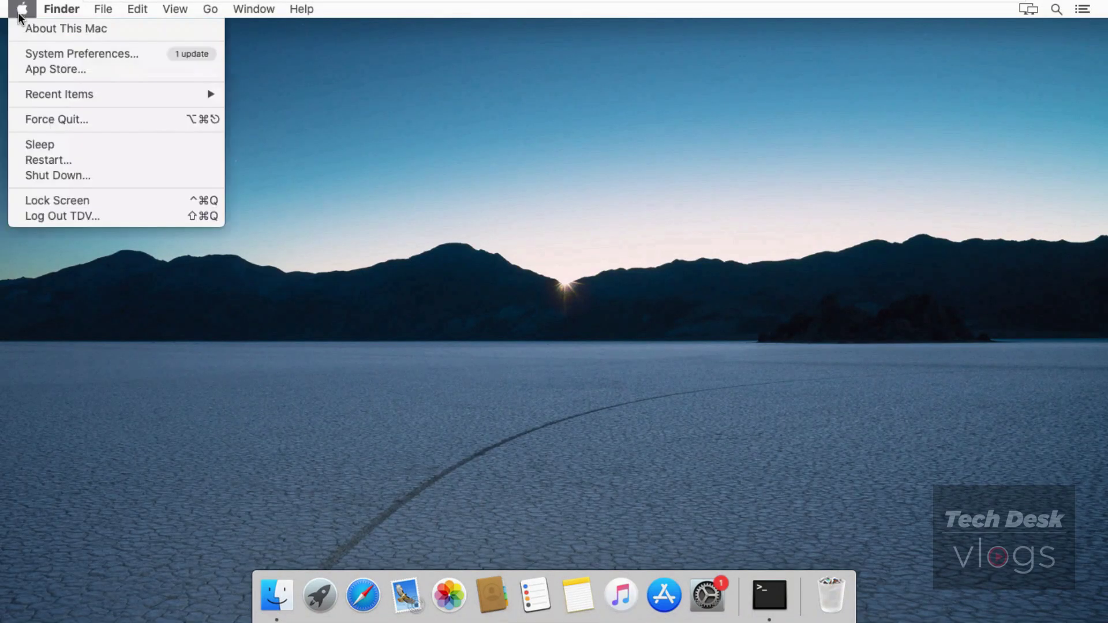
pyautogui.click(27, 55)
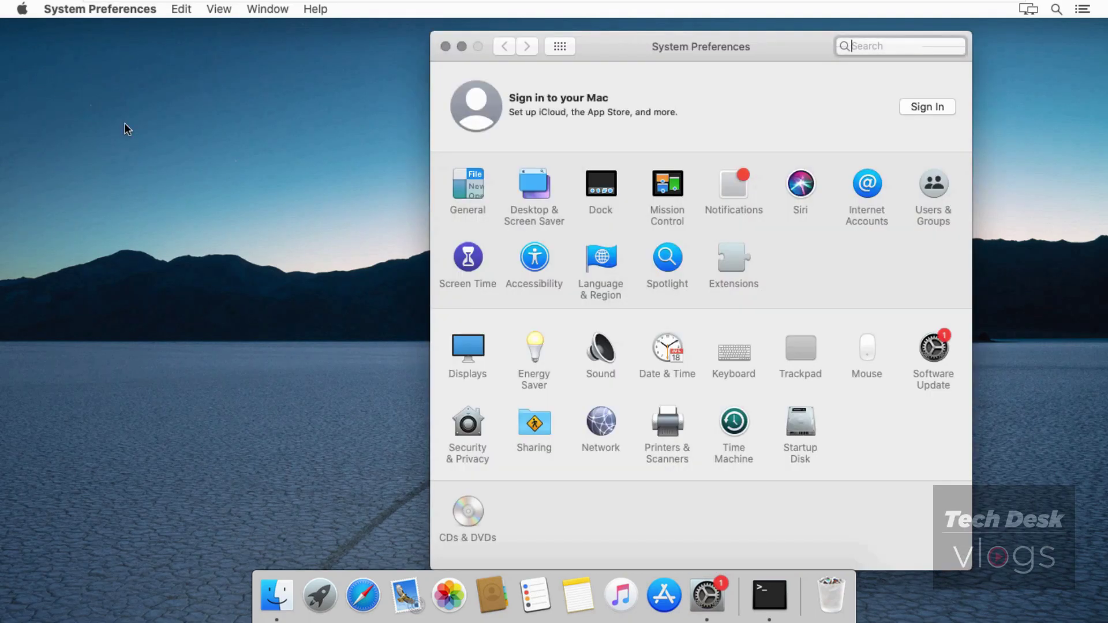
pyautogui.click(936, 359)
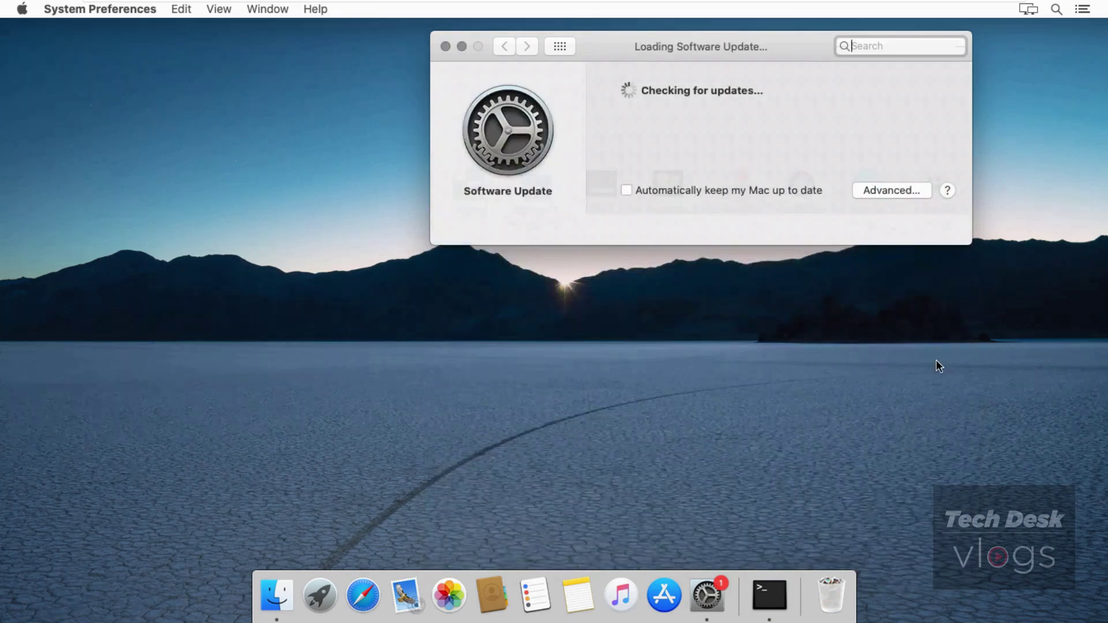
pyautogui.moveTo(754, 45); pyautogui.dragTo(607, 206)
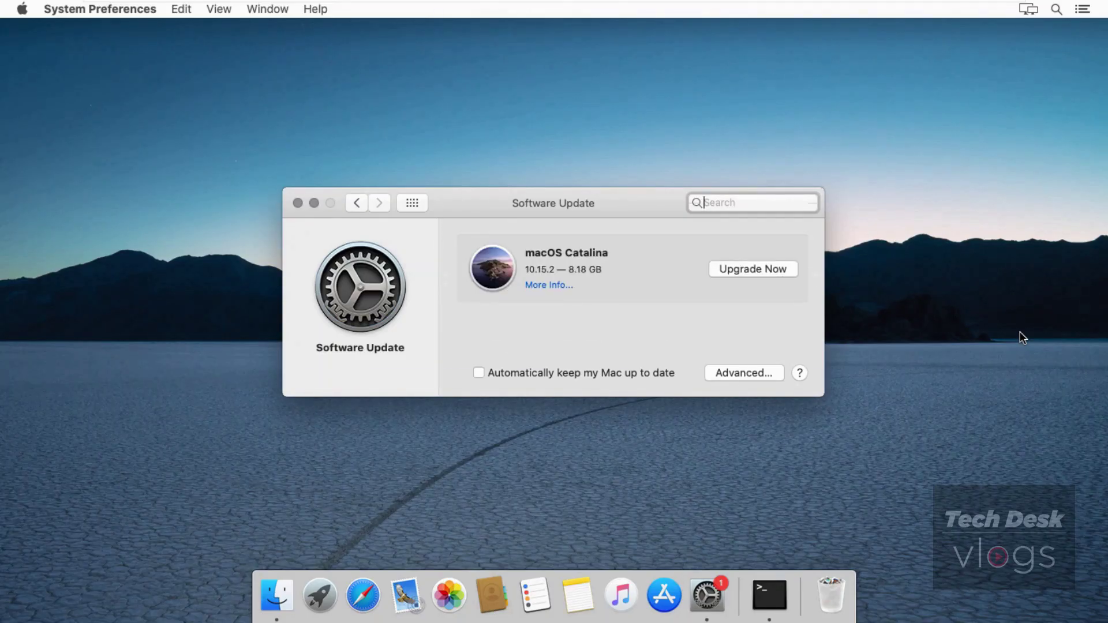
pyautogui.click(785, 269)
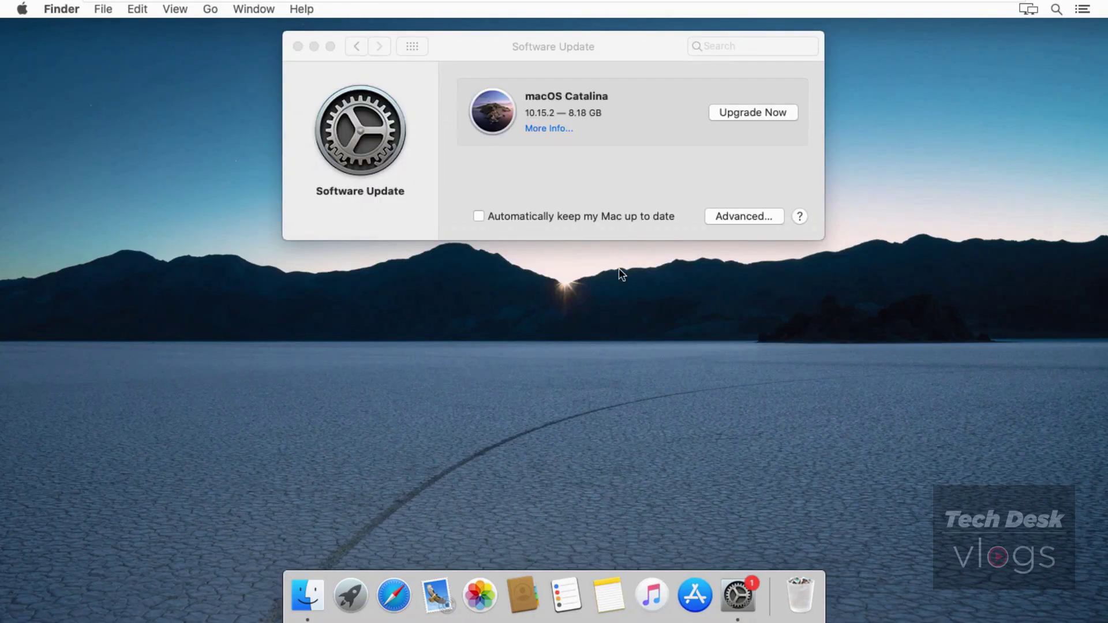
# Step: Open the Install macOS Catalina installer with Upgrade Now, then quit it
pyautogui.click(744, 115)
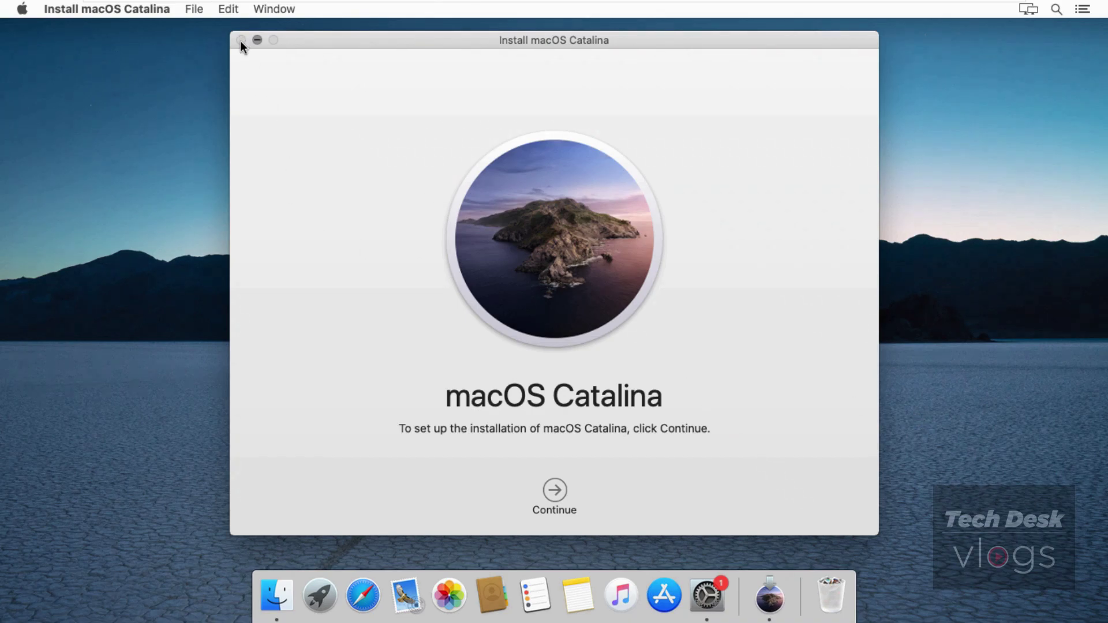
pyautogui.click(122, 9)
pyautogui.click(110, 158)
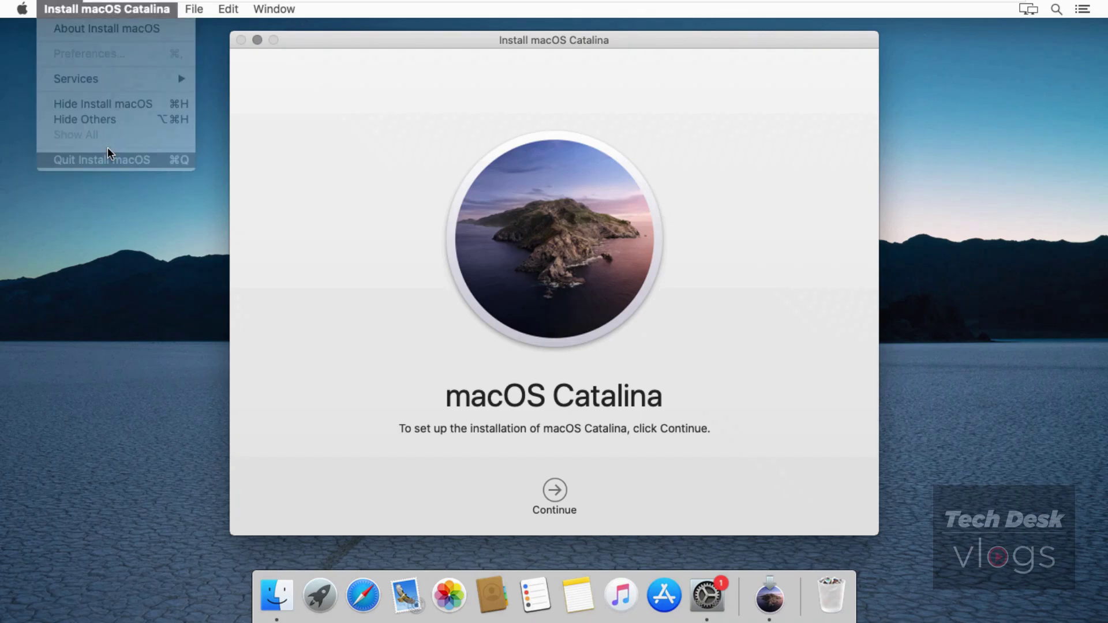
# Step: Open Install macOS Catalina from Finder's Applications folder via its context menu
pyautogui.click(277, 594)
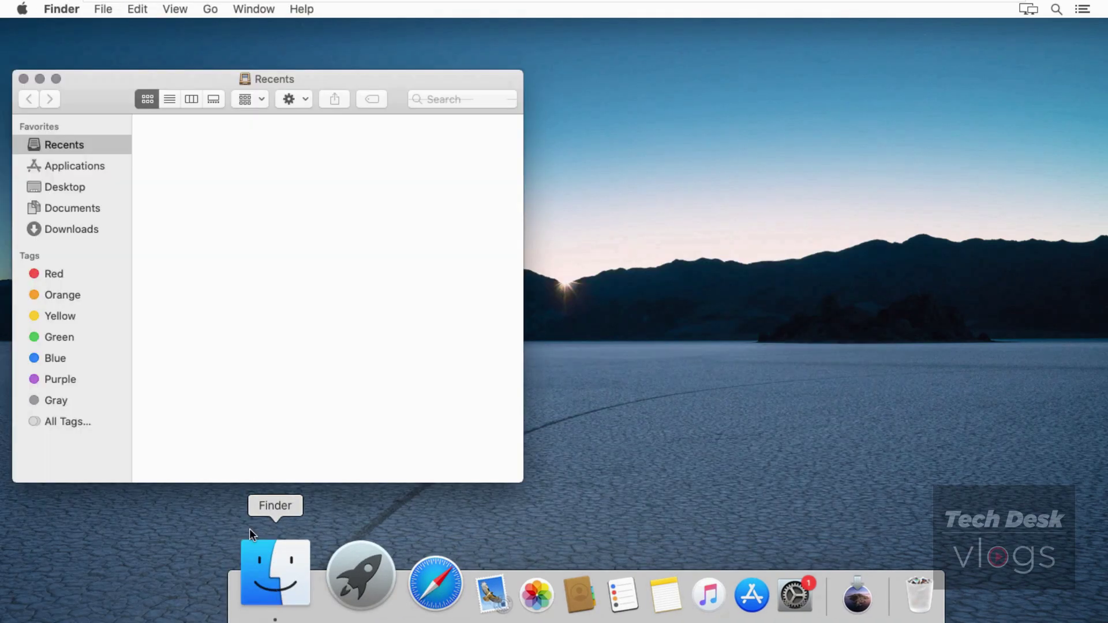
pyautogui.click(95, 167)
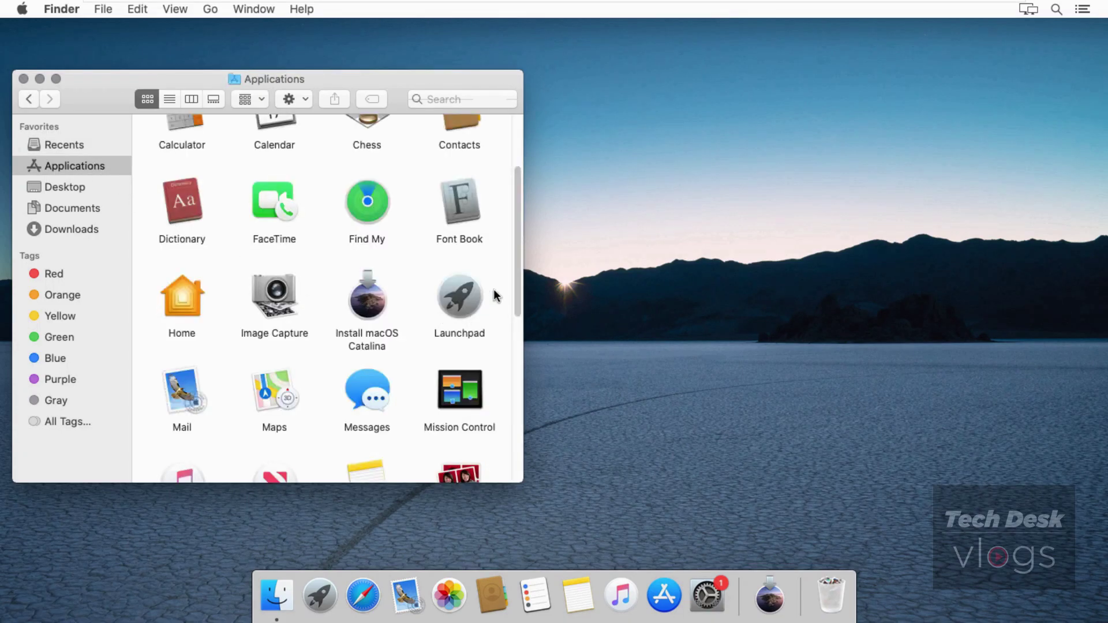
pyautogui.moveTo(519, 280)
pyautogui.mouseDown()
pyautogui.moveTo(521, 221)
pyautogui.moveTo(516, 284)
pyautogui.mouseUp()
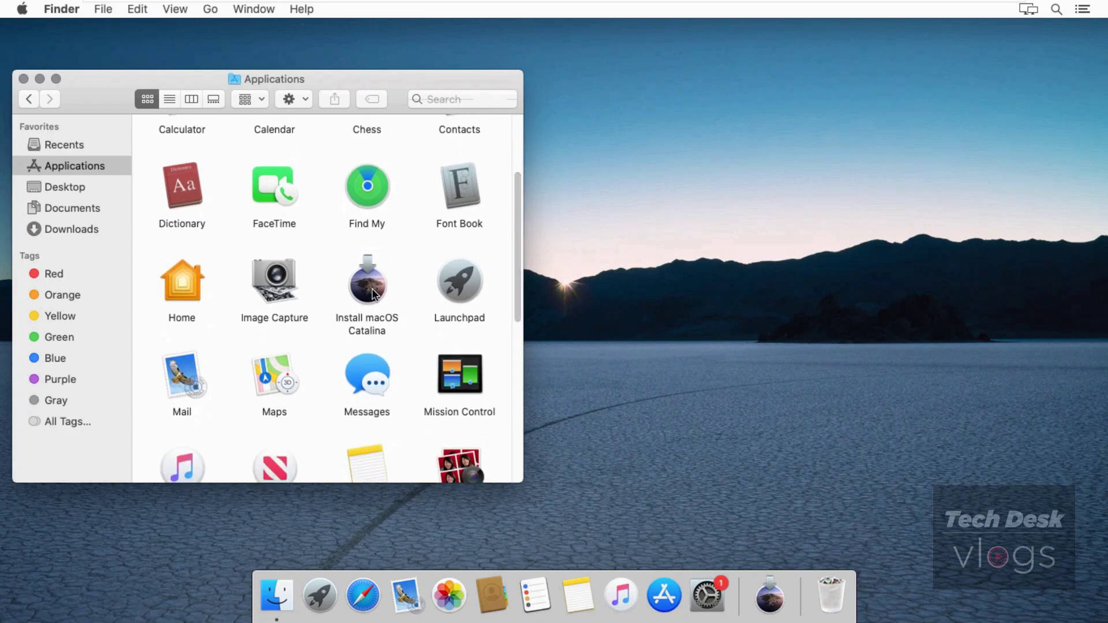
pyautogui.rightClick(374, 295)
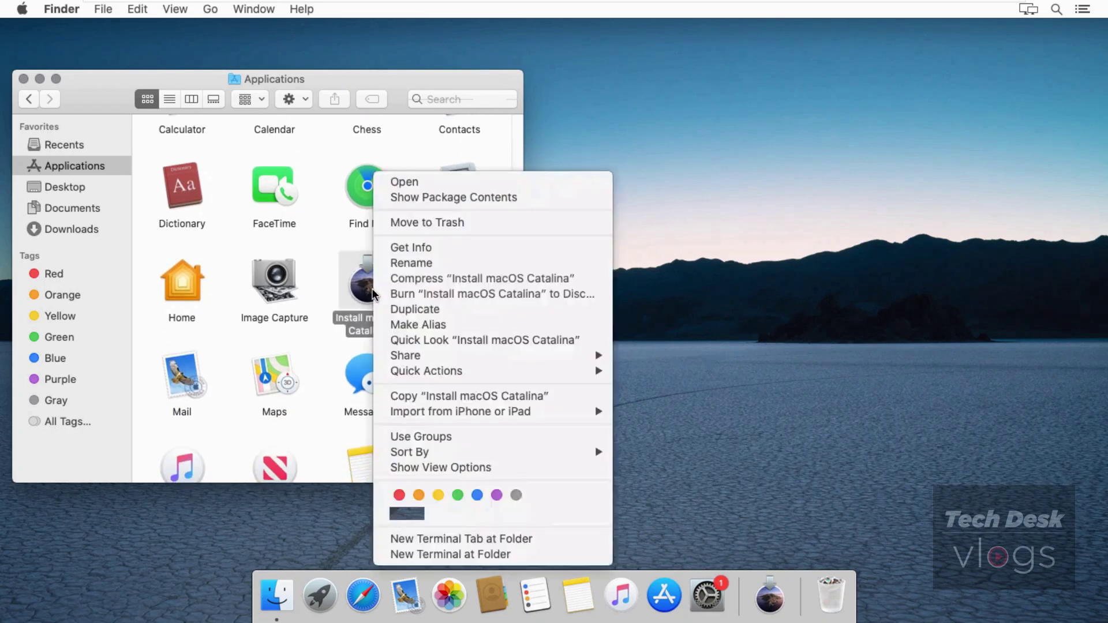
pyautogui.click(411, 184)
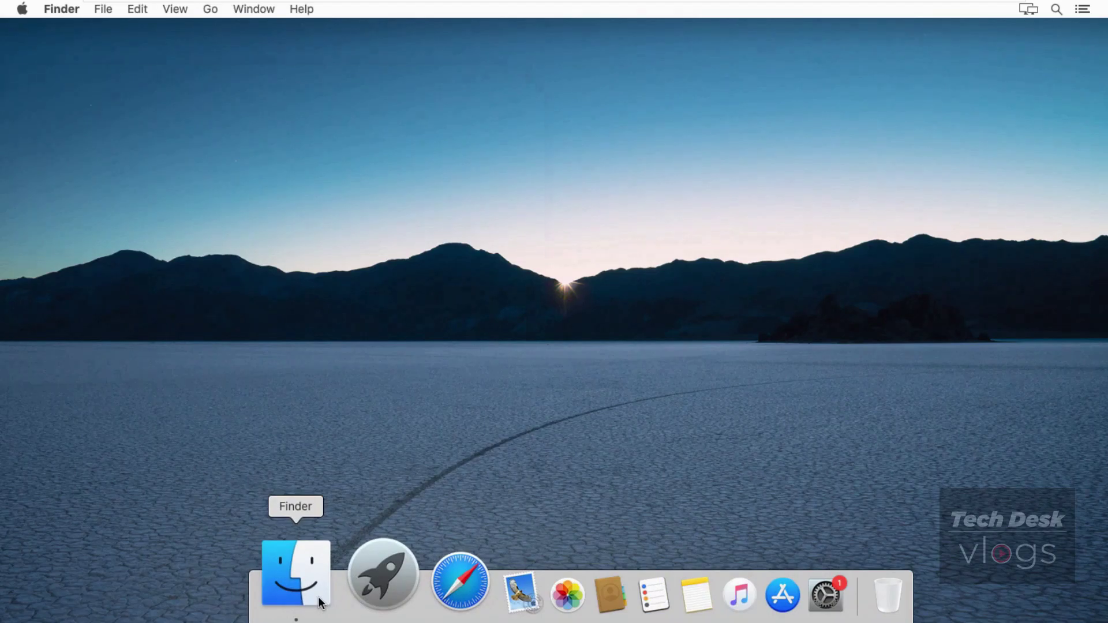
# Step: Reopen Applications in a new Finder window and select Install macOS Catalina
pyautogui.click(321, 602)
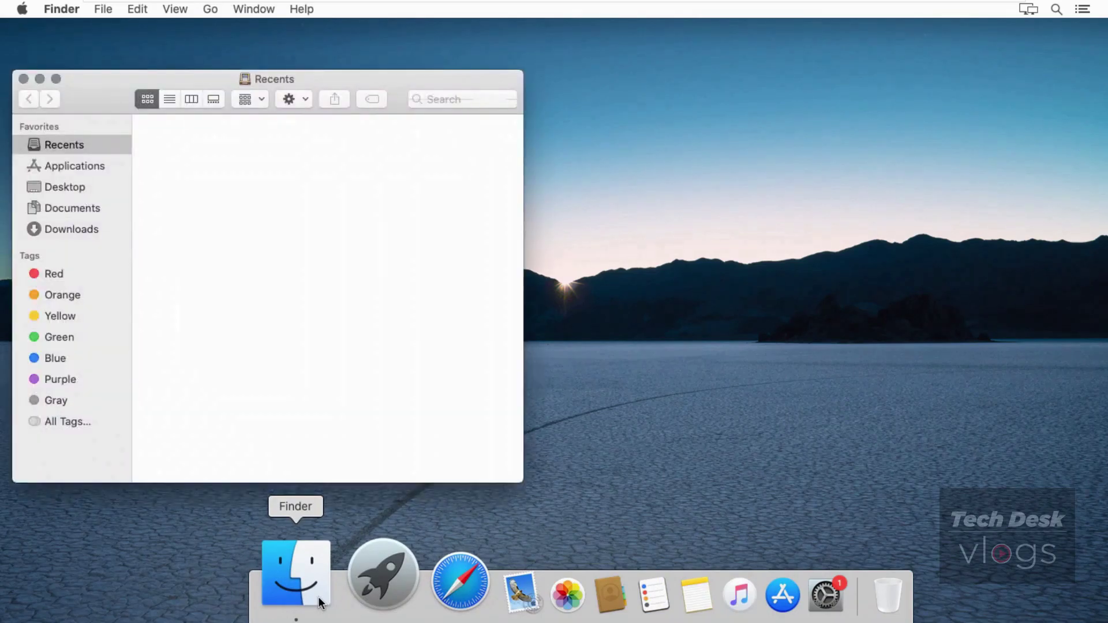
pyautogui.click(97, 167)
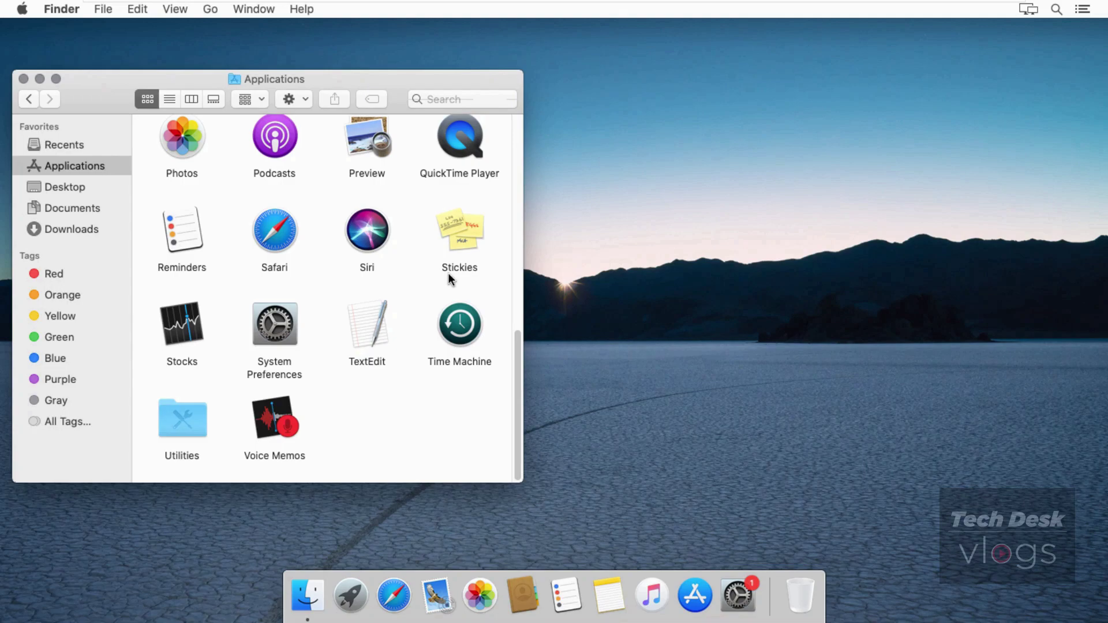
pyautogui.moveTo(519, 347); pyautogui.dragTo(528, 195)
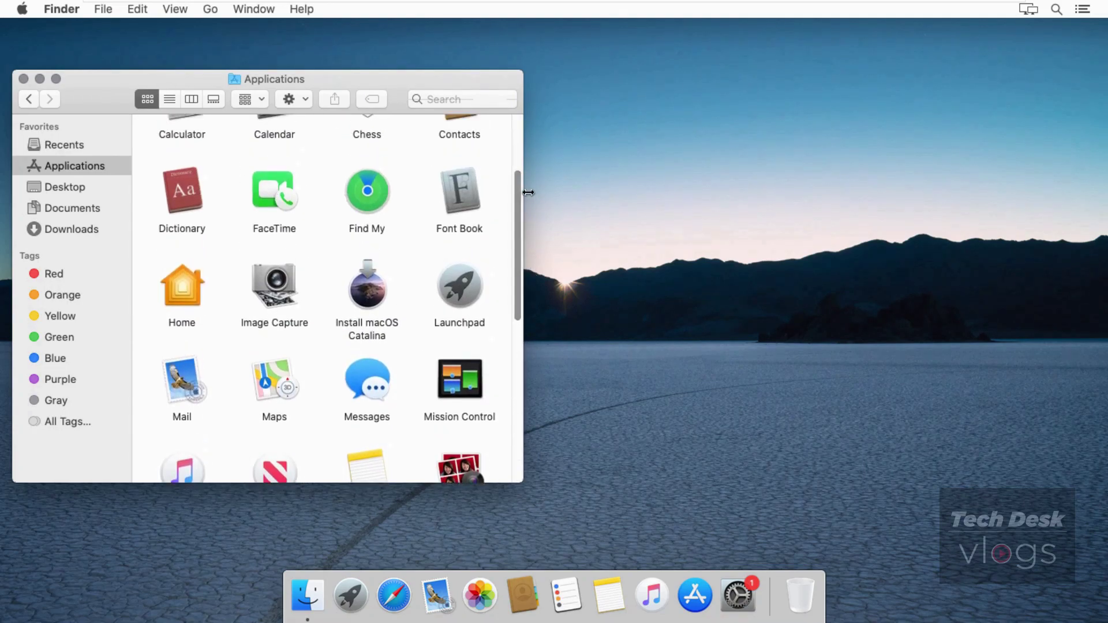
pyautogui.click(370, 305)
# Step: Browse the installer package into Contents › Resources and select createinstallmedia
pyautogui.rightClick(370, 306)
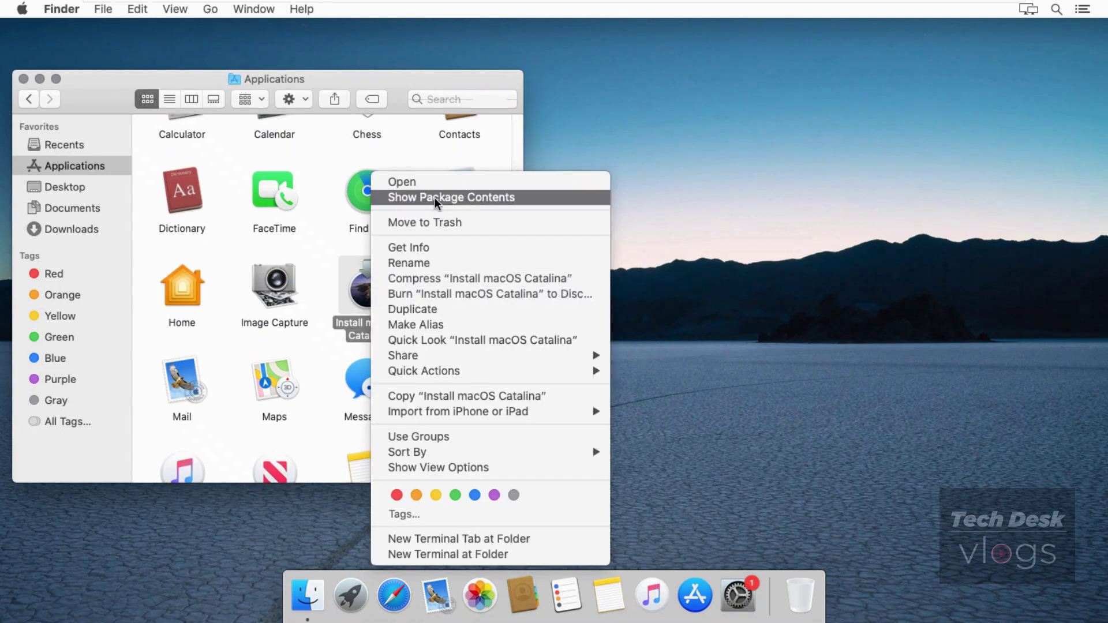
pyautogui.click(524, 198)
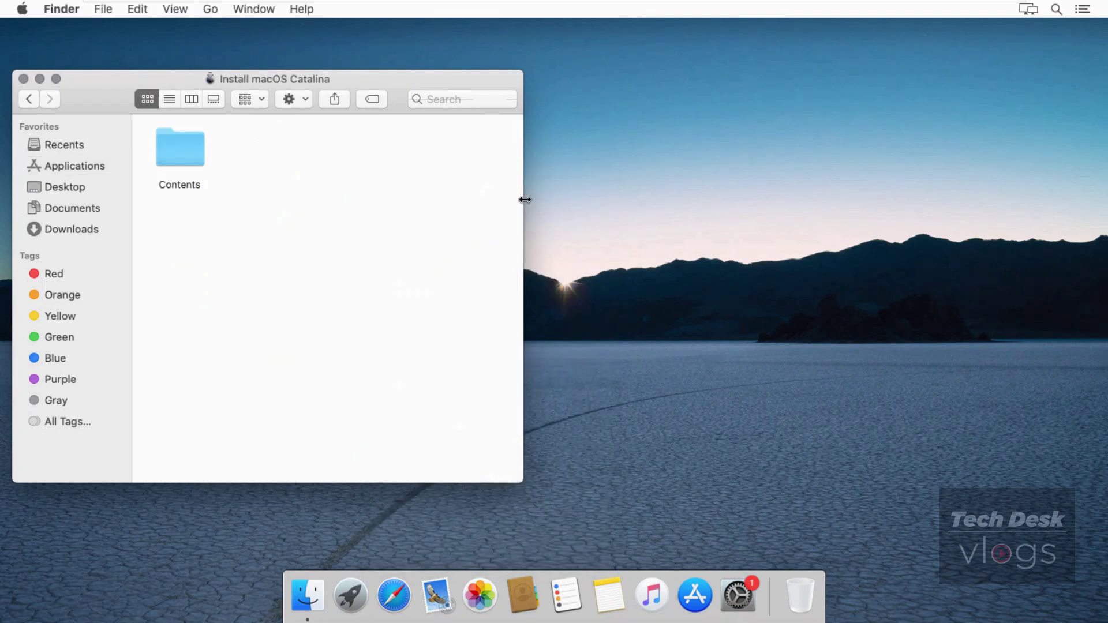
pyautogui.click(189, 161)
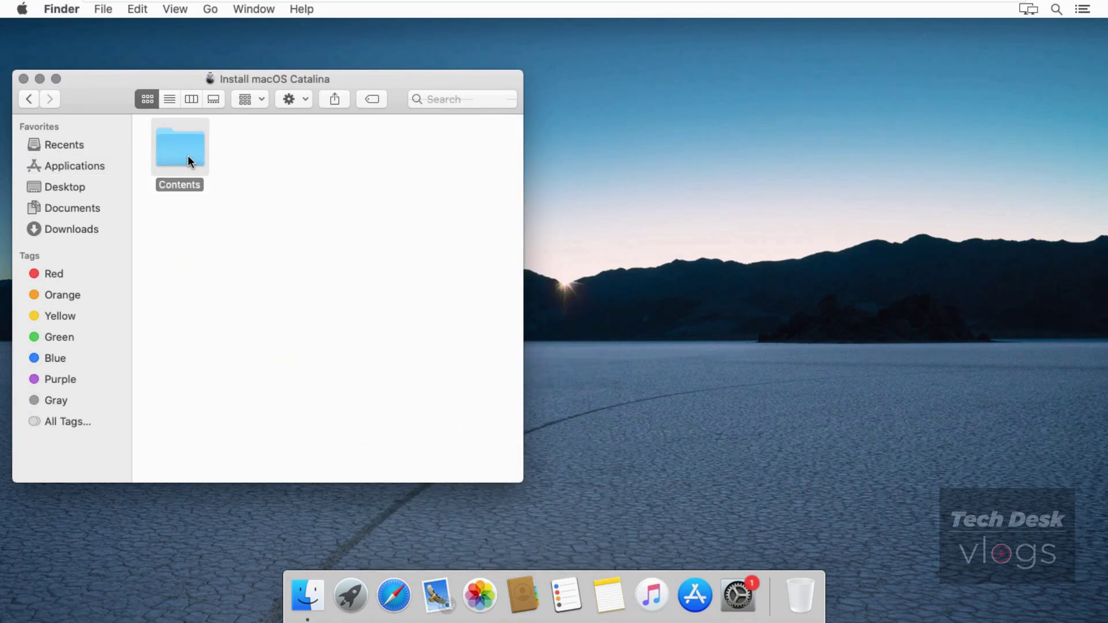
pyautogui.doubleClick(188, 156)
pyautogui.click(374, 248)
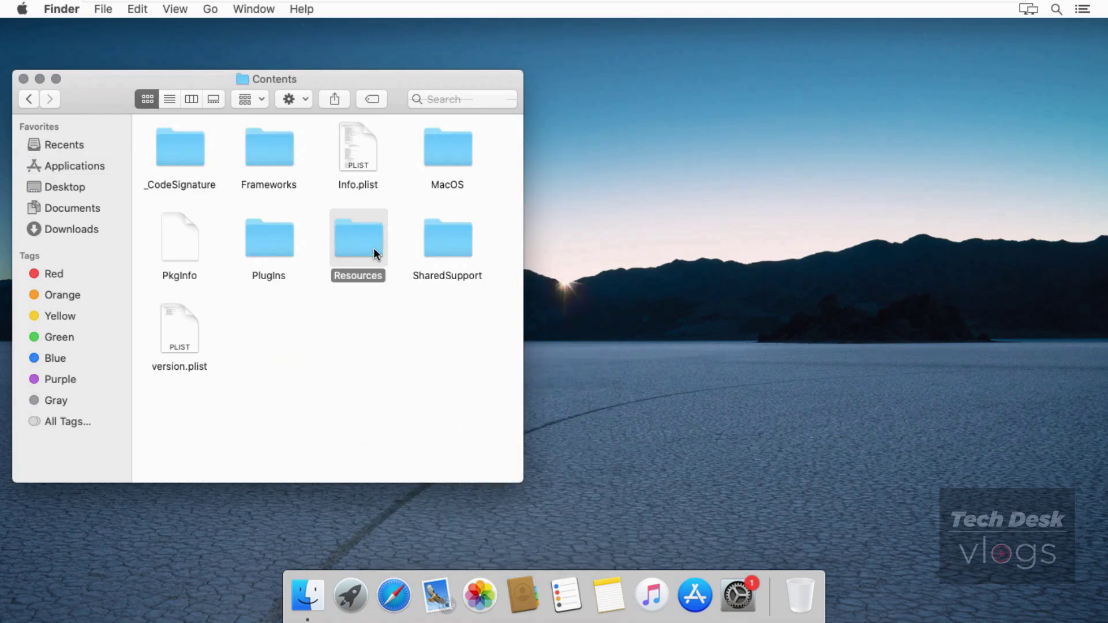
pyautogui.doubleClick(373, 247)
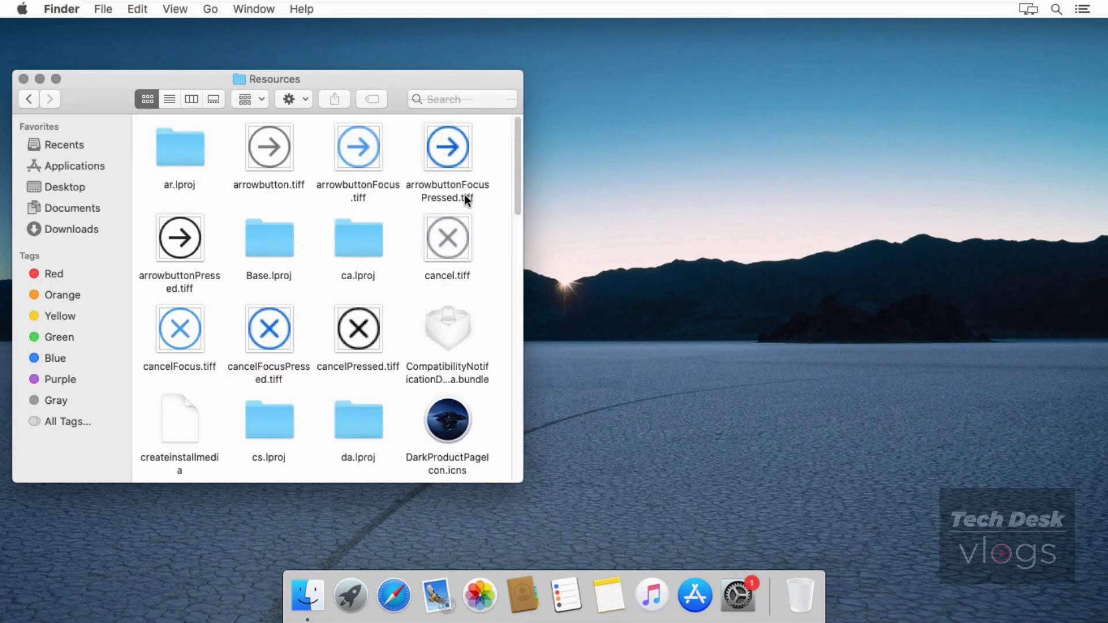
pyautogui.moveTo(518, 173); pyautogui.dragTo(508, 220)
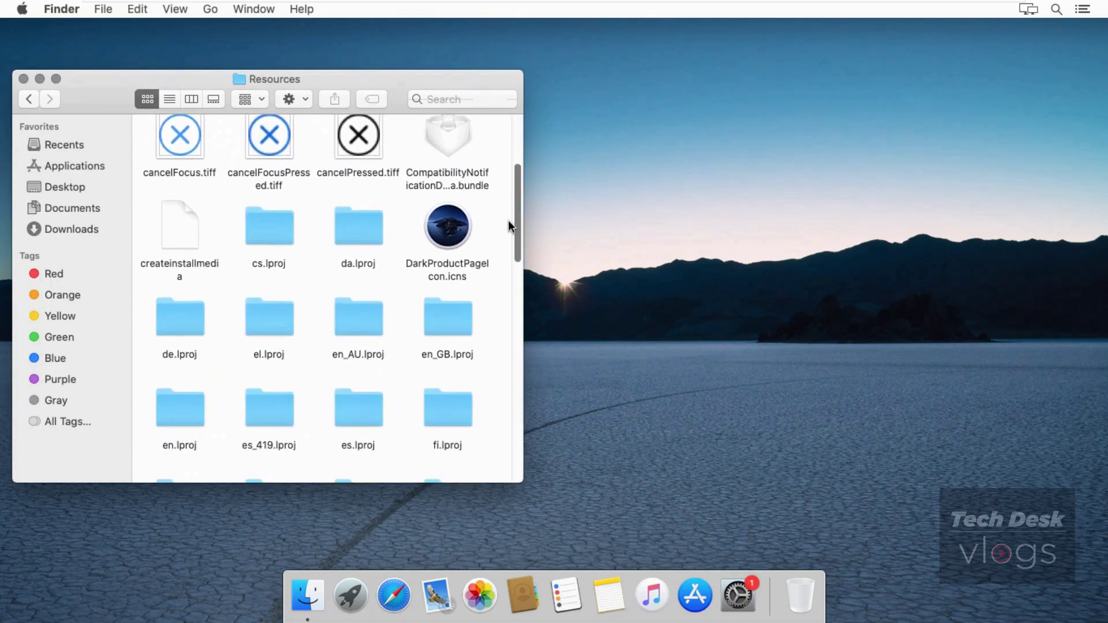
pyautogui.click(180, 222)
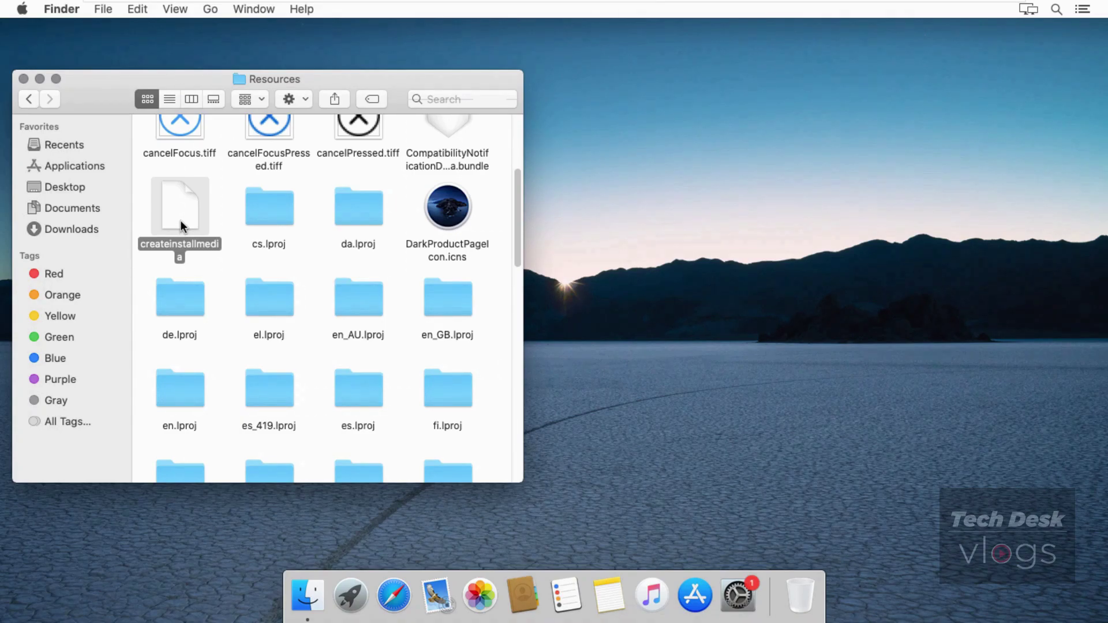
pyautogui.click(102, 10)
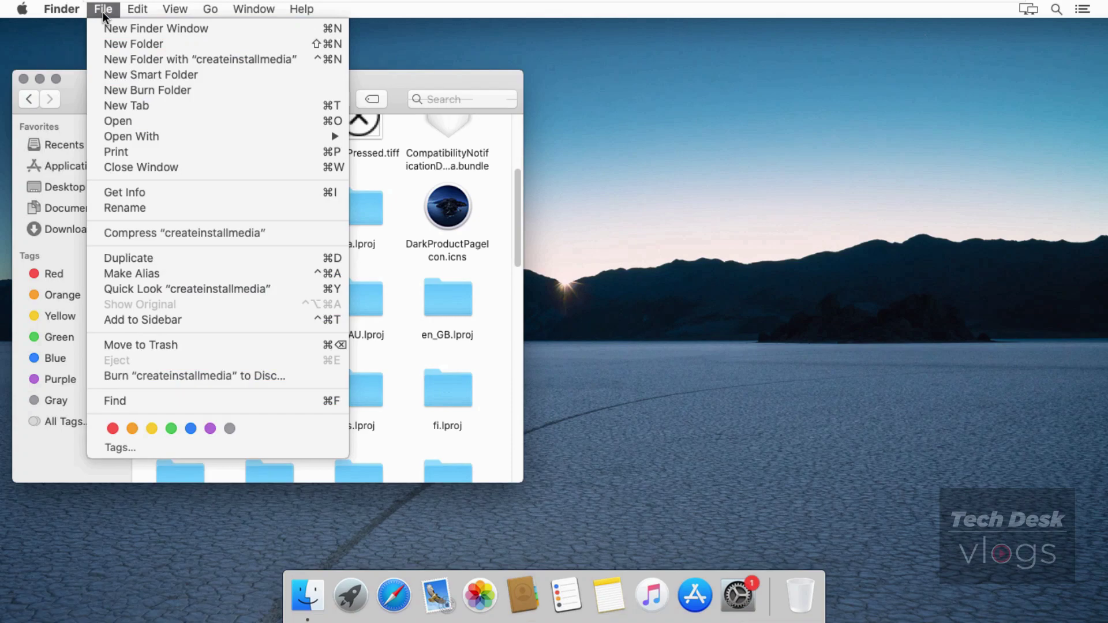
# Step: In a new Finder tab, open Applications › Utilities and launch Terminal
pyautogui.click(114, 104)
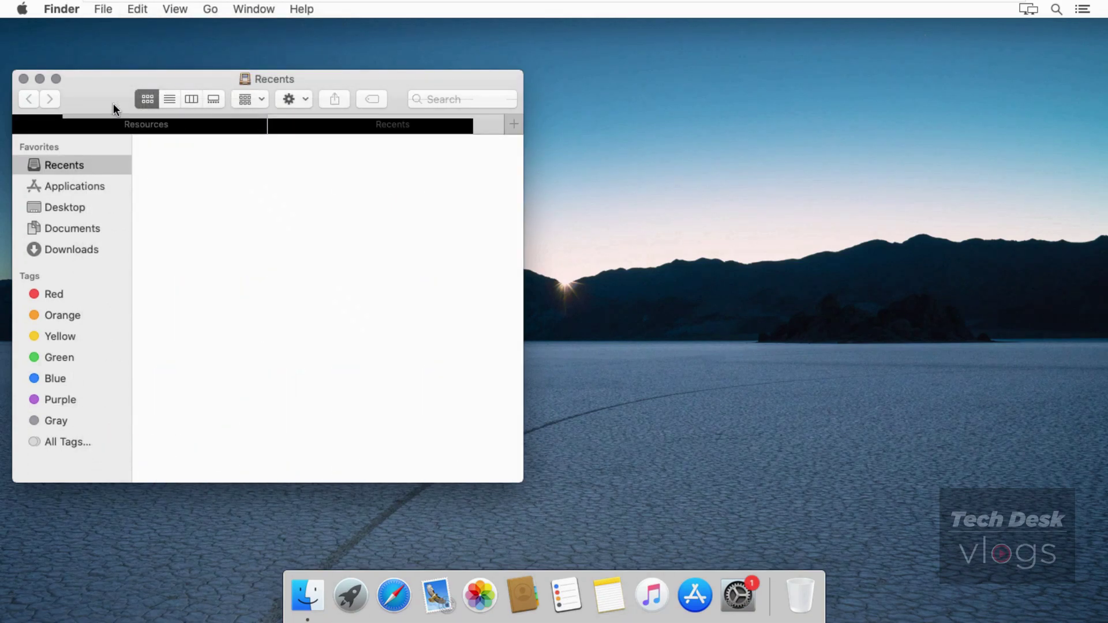
pyautogui.click(83, 189)
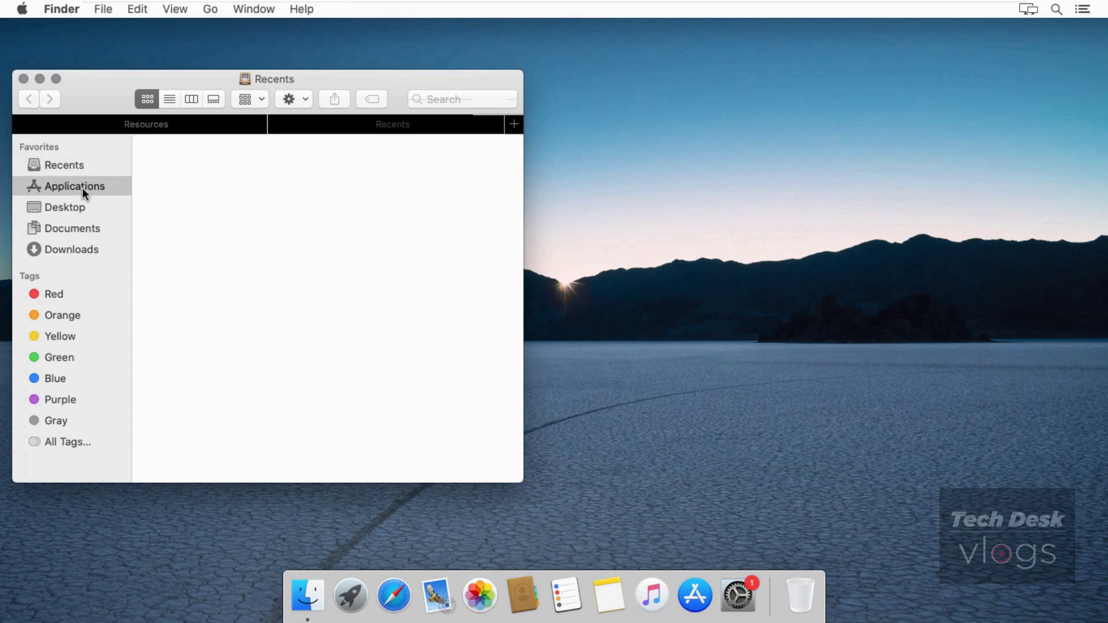
pyautogui.moveTo(517, 250); pyautogui.dragTo(518, 403)
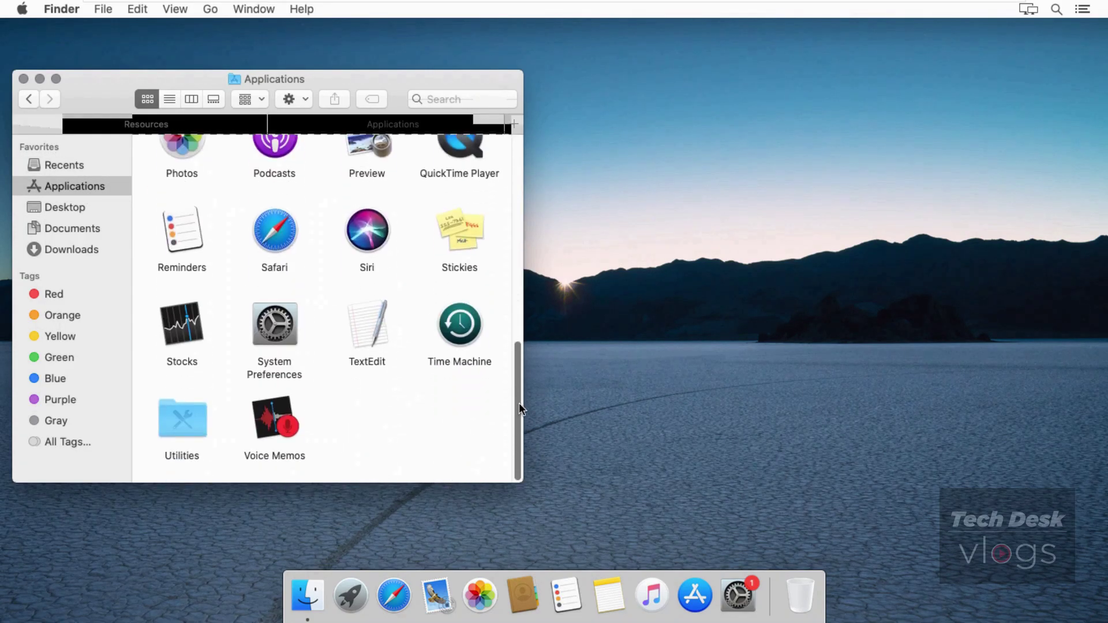
pyautogui.doubleClick(187, 434)
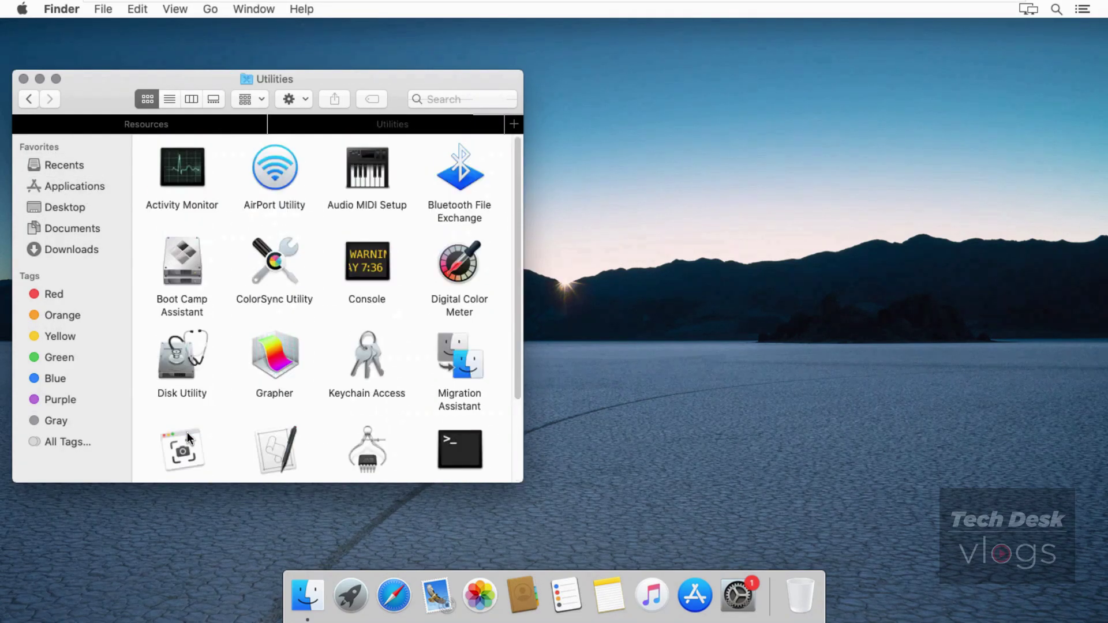
pyautogui.moveTo(515, 376); pyautogui.dragTo(510, 441)
pyautogui.rightClick(474, 346)
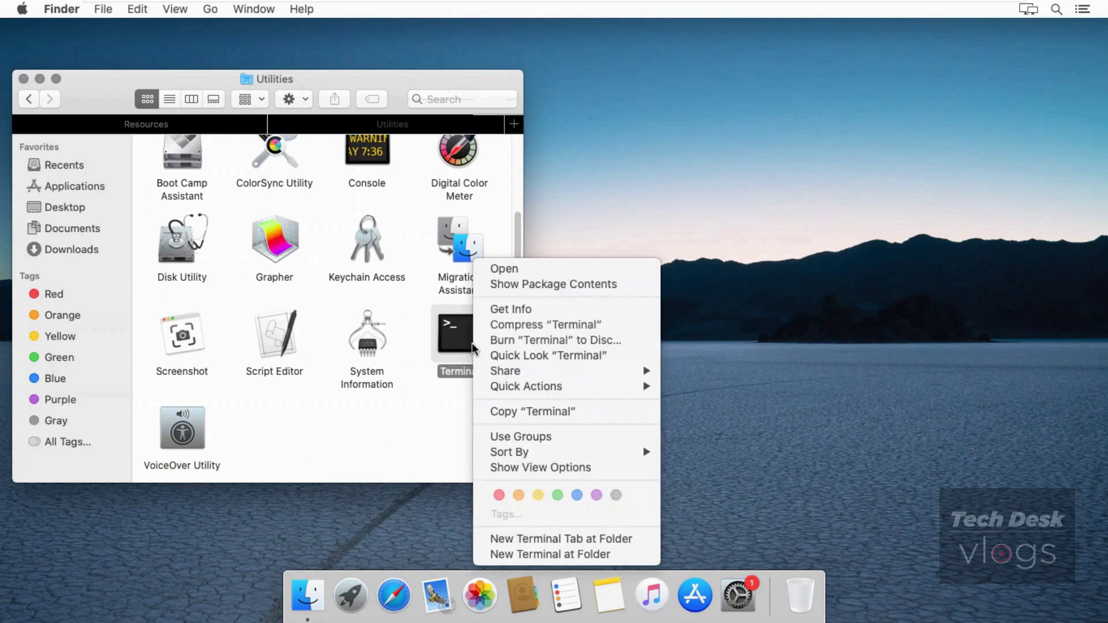
pyautogui.click(503, 269)
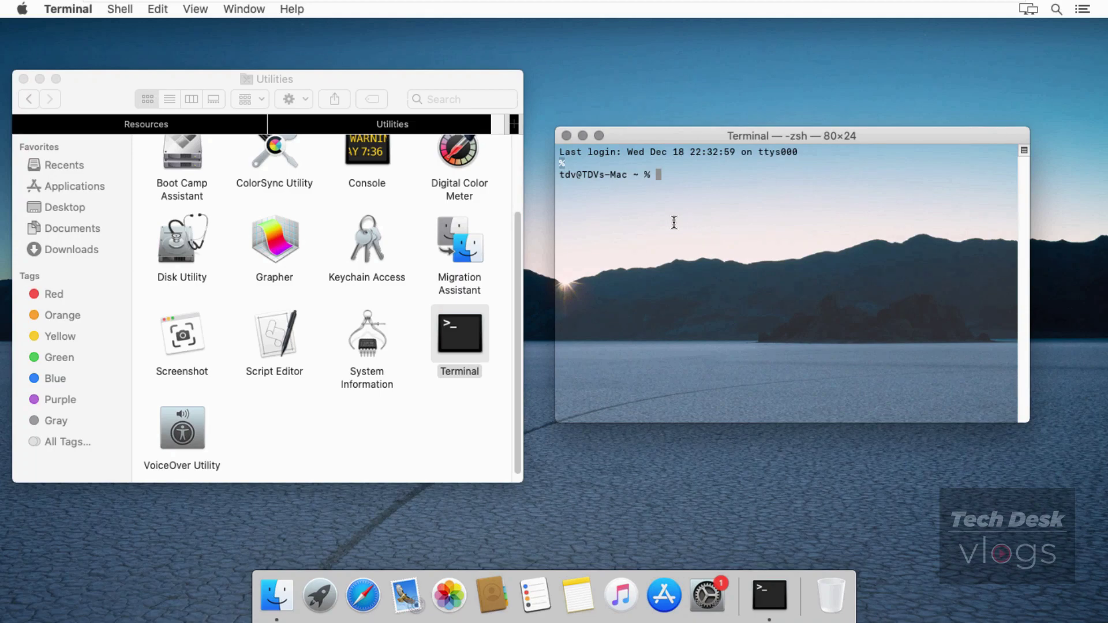
# Step: Drag the createinstallmedia path into Terminal's sudo command and add --volume
pyautogui.click(149, 126)
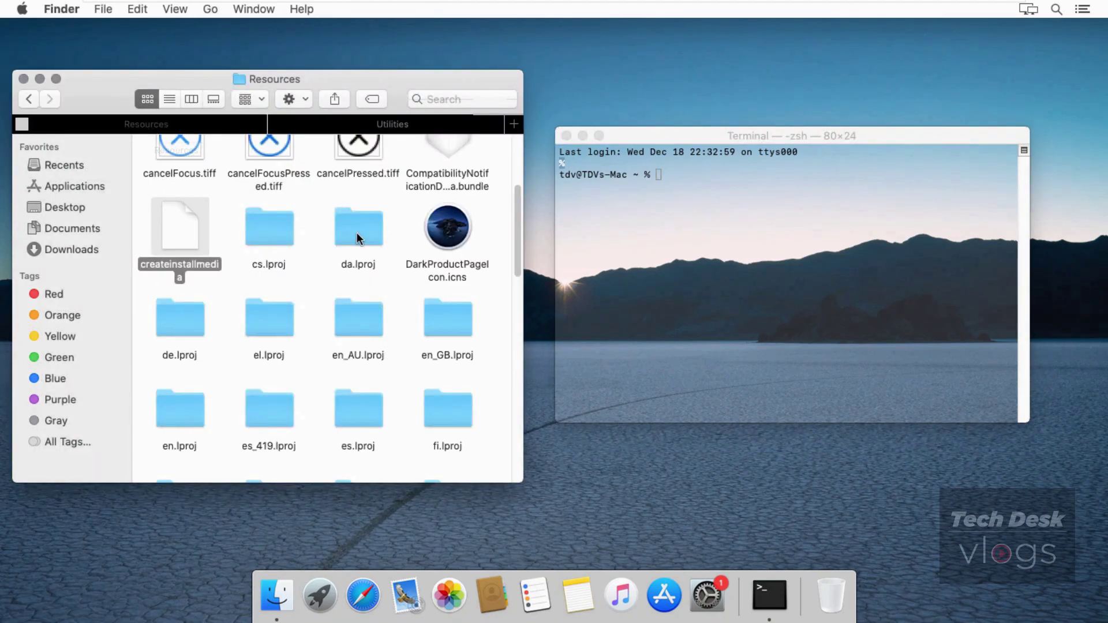
pyautogui.click(662, 176)
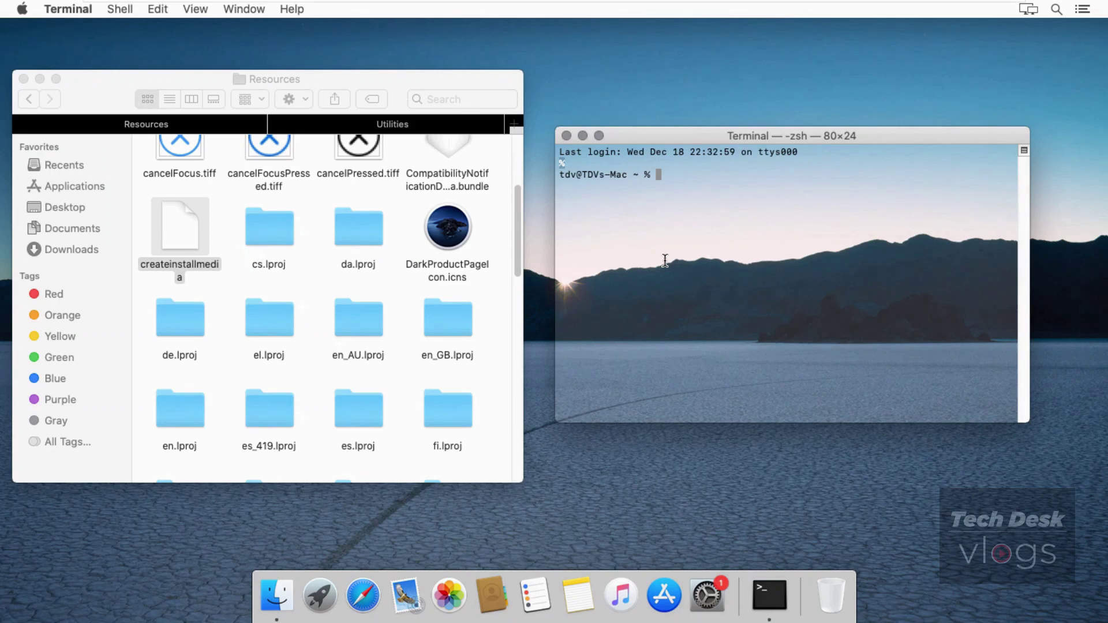
pyautogui.write('sudo')
pyautogui.moveTo(194, 237)
pyautogui.mouseDown()
pyautogui.moveTo(539, 225)
pyautogui.moveTo(714, 183)
pyautogui.mouseUp()
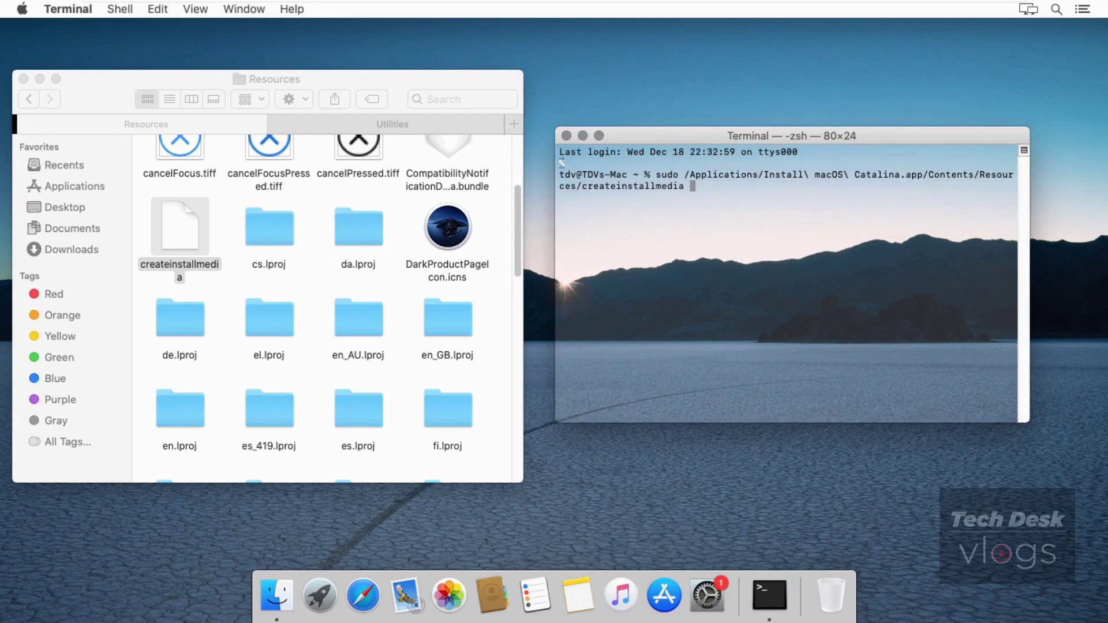
pyautogui.write('--')
pyautogui.write('vo')
pyautogui.write('lume')
pyautogui.moveTo(239, 79); pyautogui.dragTo(239, 65)
# Step: Go to /Volumes in Finder to show the macOS Catalina and ScanDisk drives
pyautogui.click(283, 78)
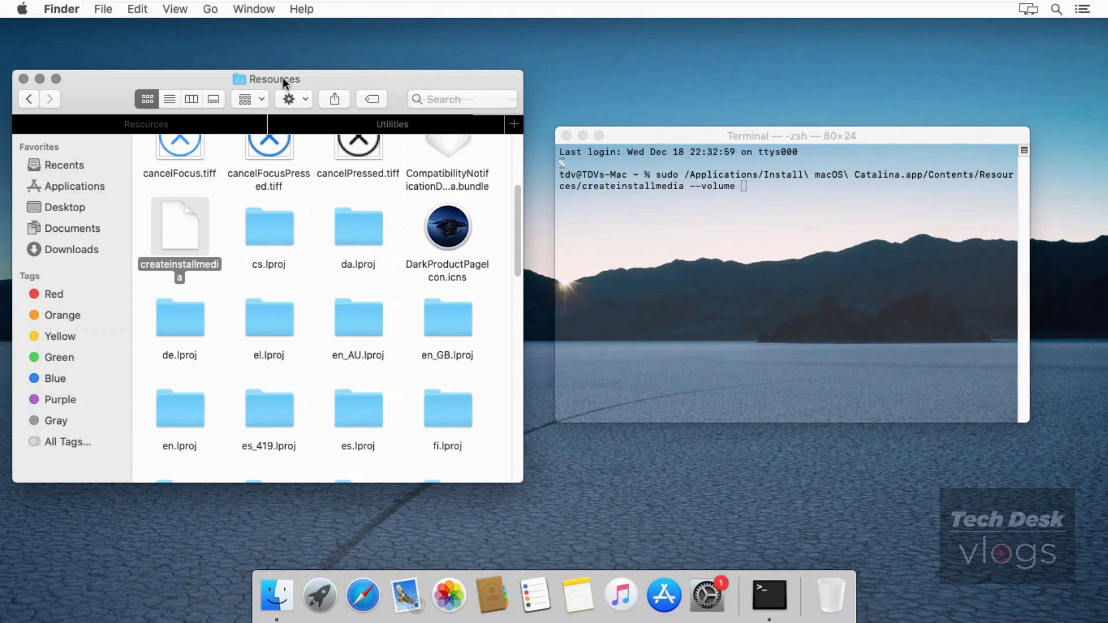
pyautogui.click(210, 10)
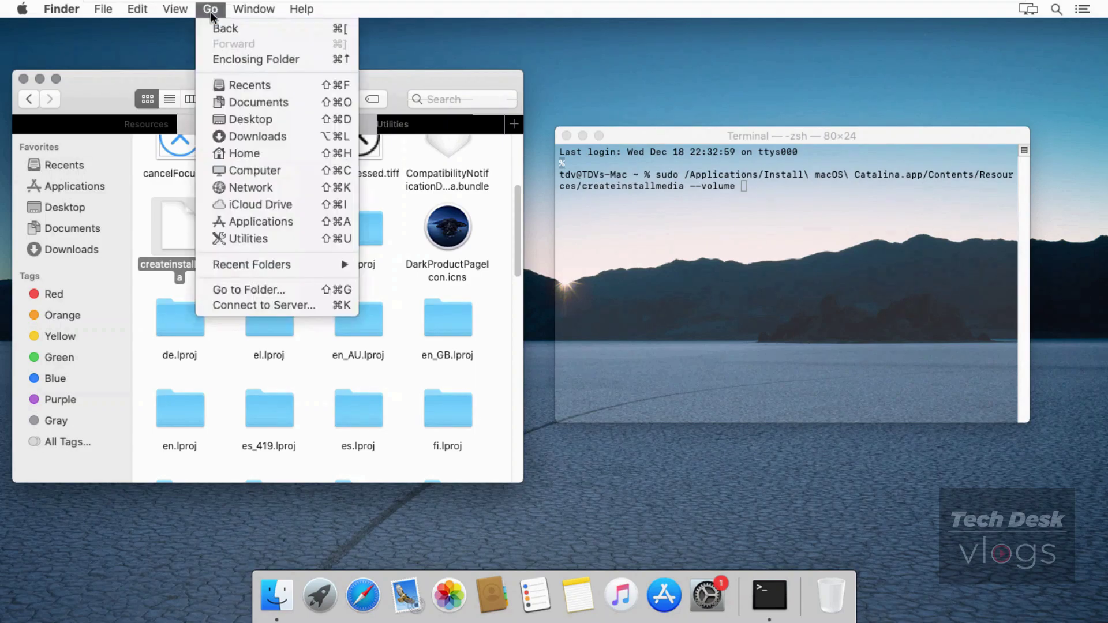
pyautogui.click(276, 290)
pyautogui.write('/')
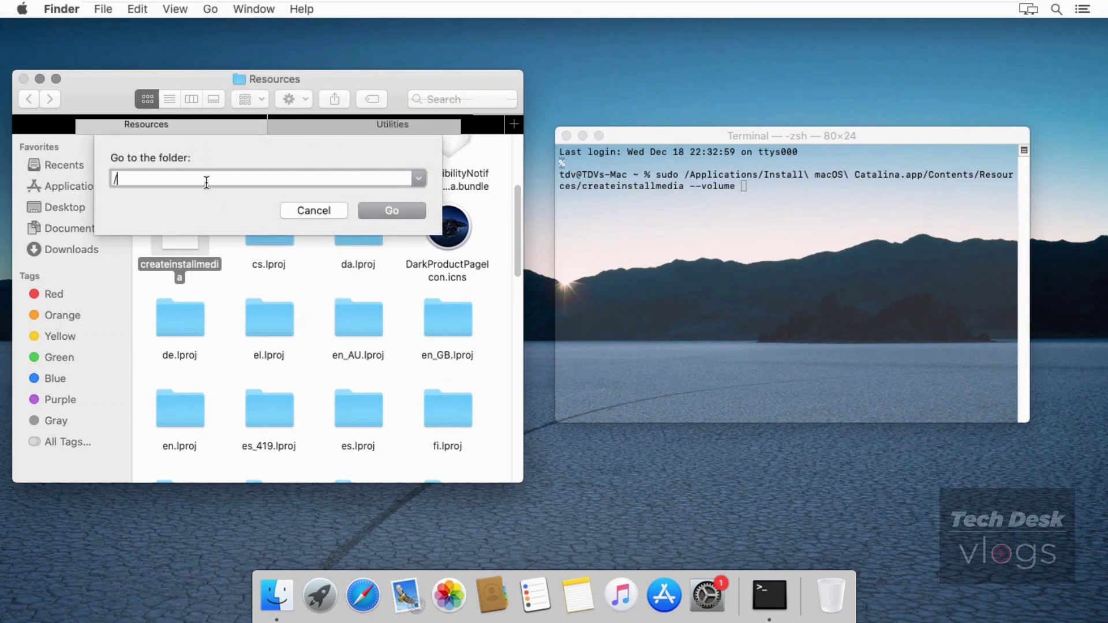
pyautogui.write('vo')
pyautogui.write('lumes')
pyautogui.click(387, 209)
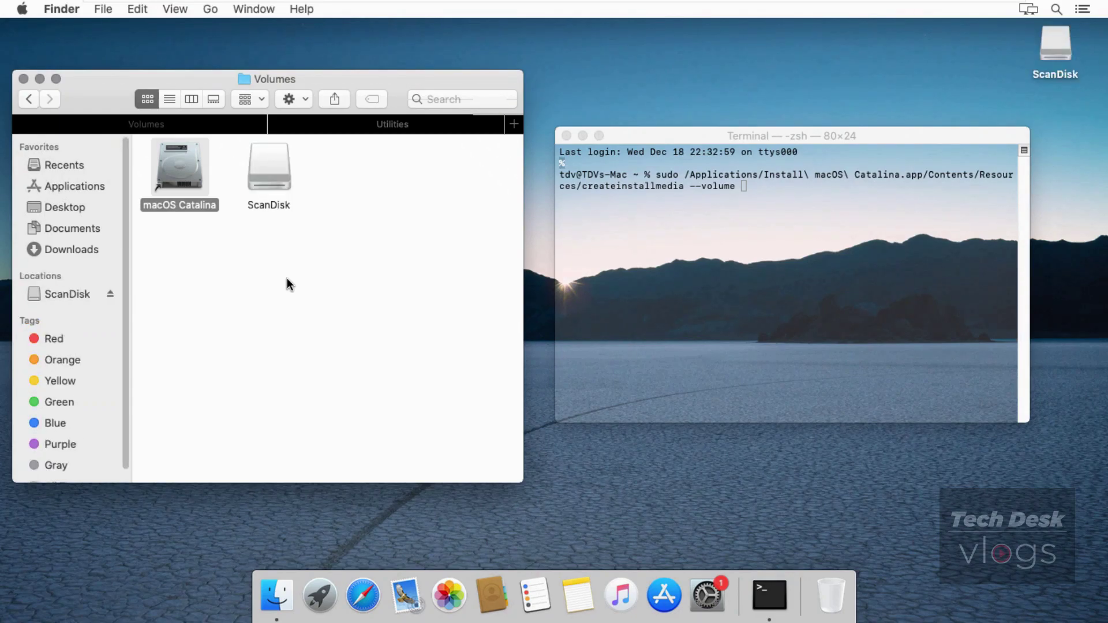
# Step: Inspect the ScanDisk drive, then drag it into Terminal to append /Volumes/ScanDisk
pyautogui.click(270, 160)
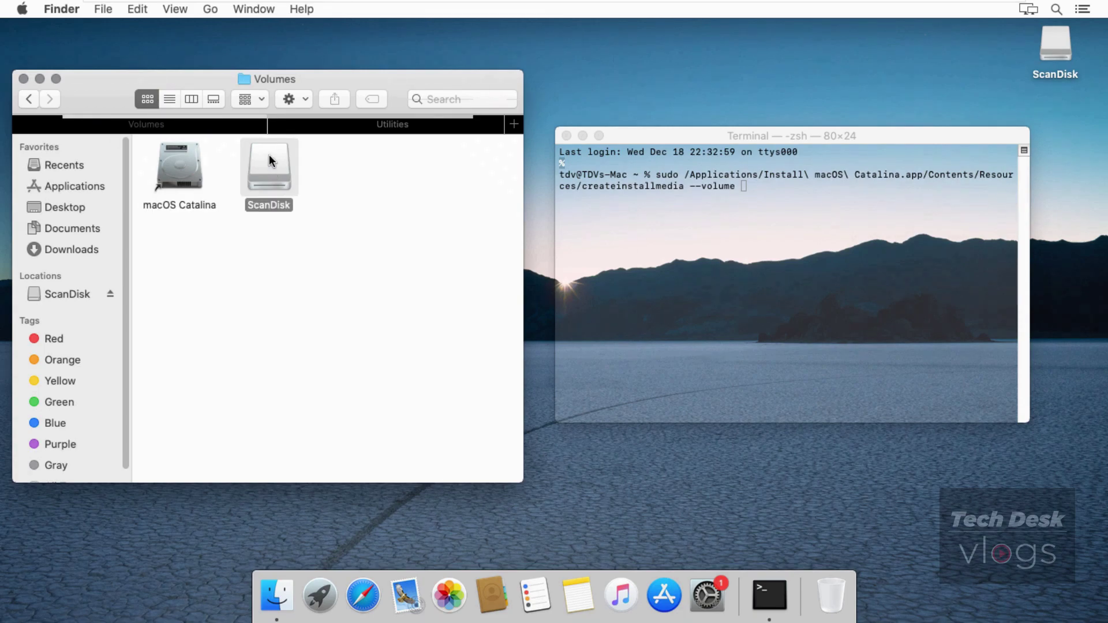
pyautogui.doubleClick(269, 161)
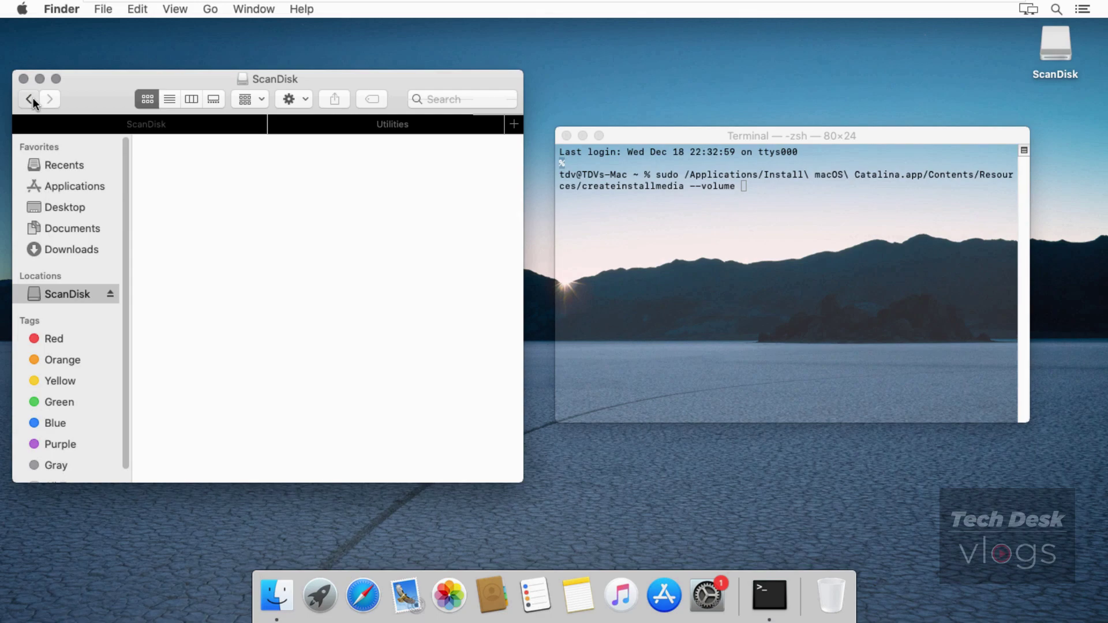
pyautogui.click(31, 99)
pyautogui.click(274, 181)
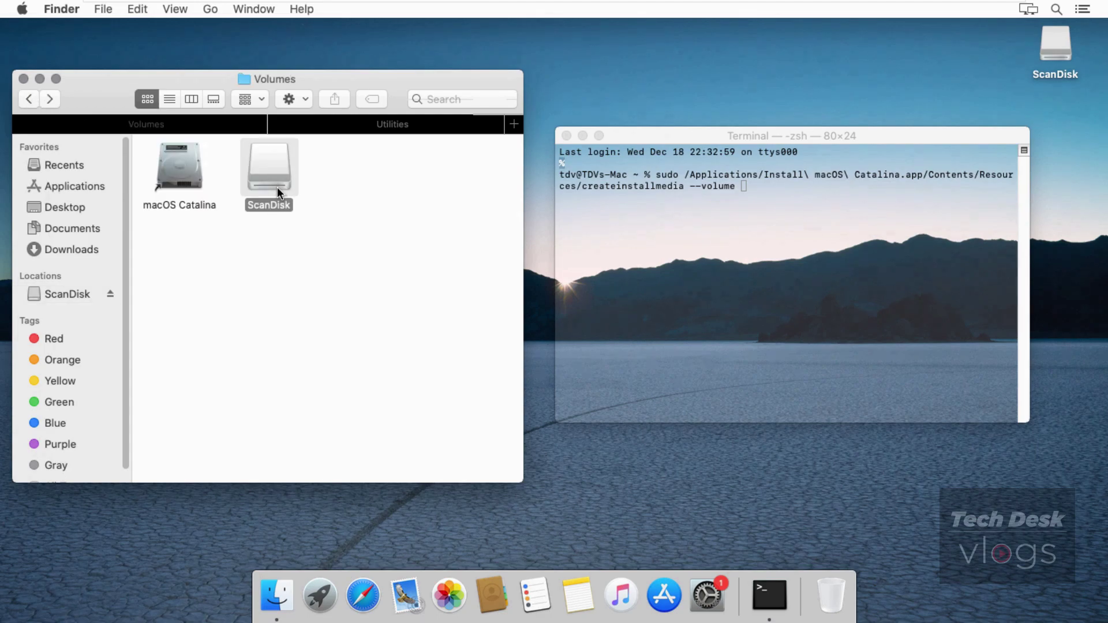
pyautogui.moveTo(274, 181)
pyautogui.mouseDown()
pyautogui.moveTo(609, 208)
pyautogui.moveTo(762, 195)
pyautogui.mouseUp()
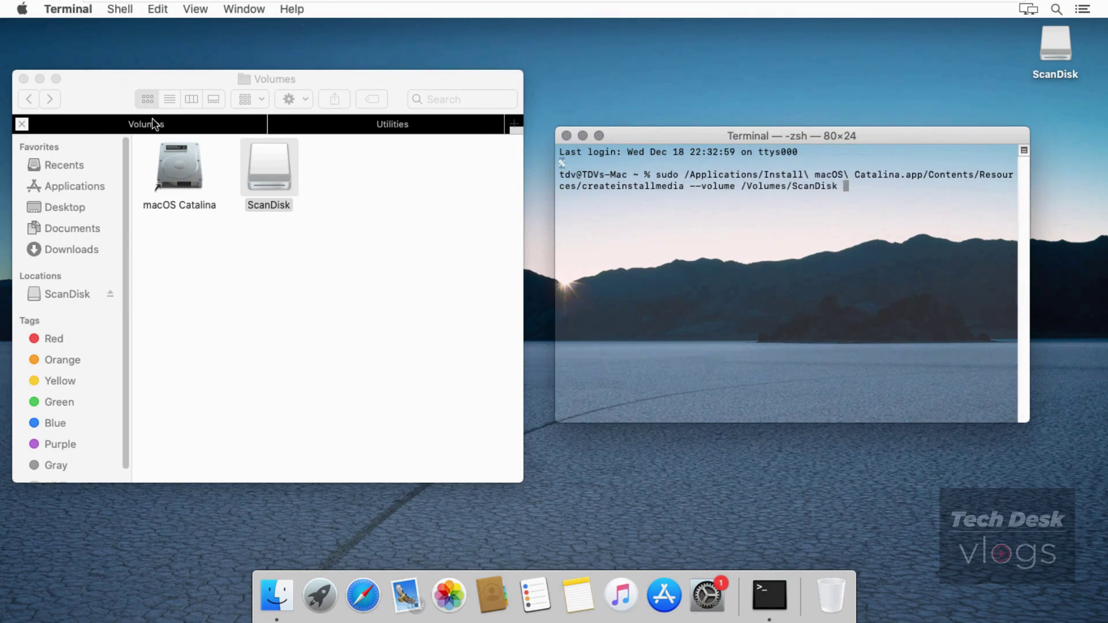
# Step: Run createinstallmedia on ScanDisk with the admin password and approve erasing the volume
pyautogui.click(24, 79)
pyautogui.moveTo(737, 135); pyautogui.dragTo(516, 140)
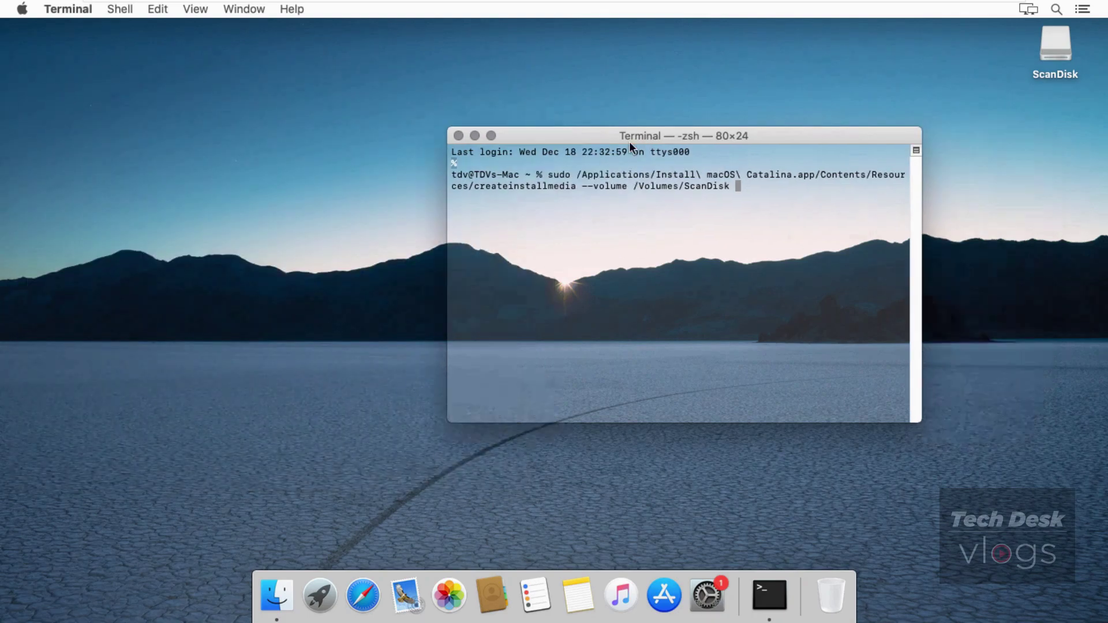
pyautogui.press('Return')
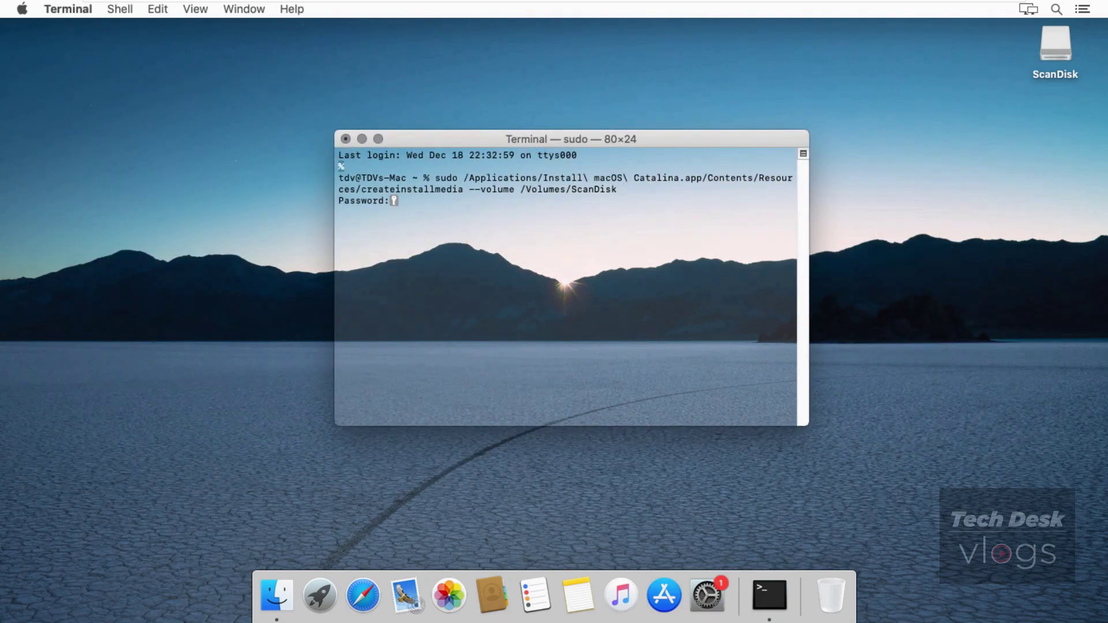
pyautogui.press('Return')
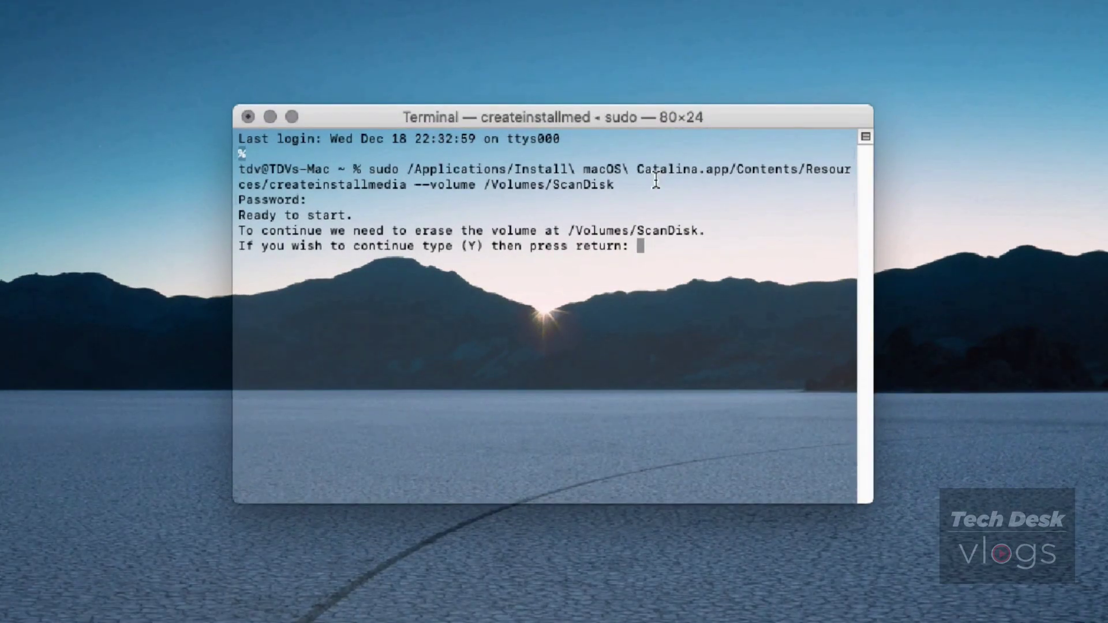
pyautogui.write('y')
pyautogui.press('Return')
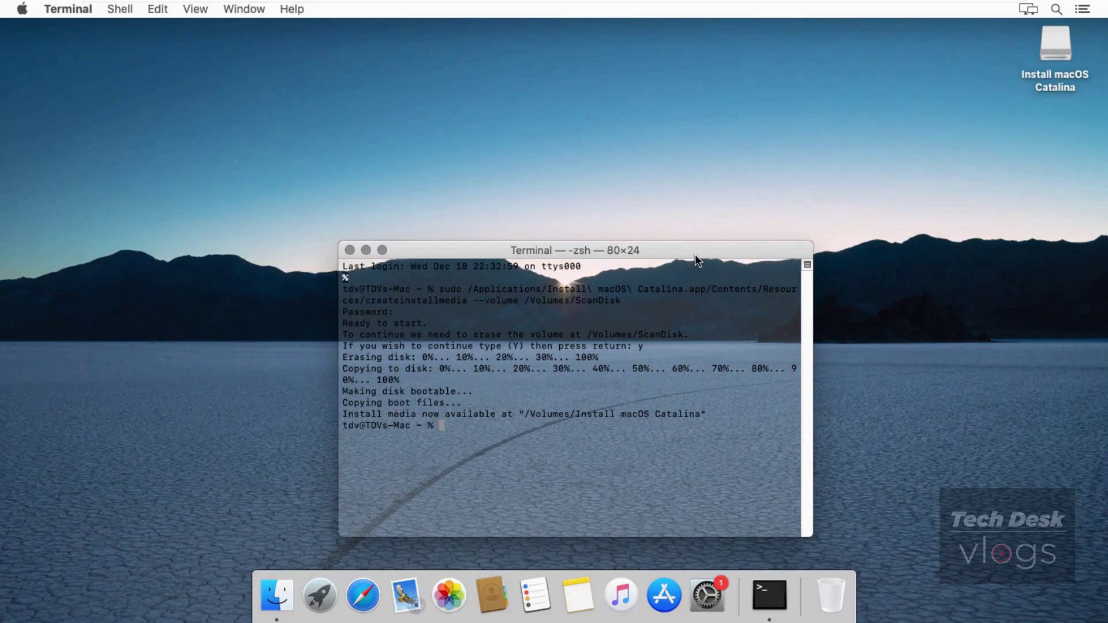
# Step: Inspect the Install macOS Catalina drive to confirm the installer app, then close its window
pyautogui.moveTo(689, 245)
pyautogui.mouseDown()
pyautogui.moveTo(662, 185)
pyautogui.moveTo(685, 50)
pyautogui.moveTo(695, 50)
pyautogui.mouseUp()
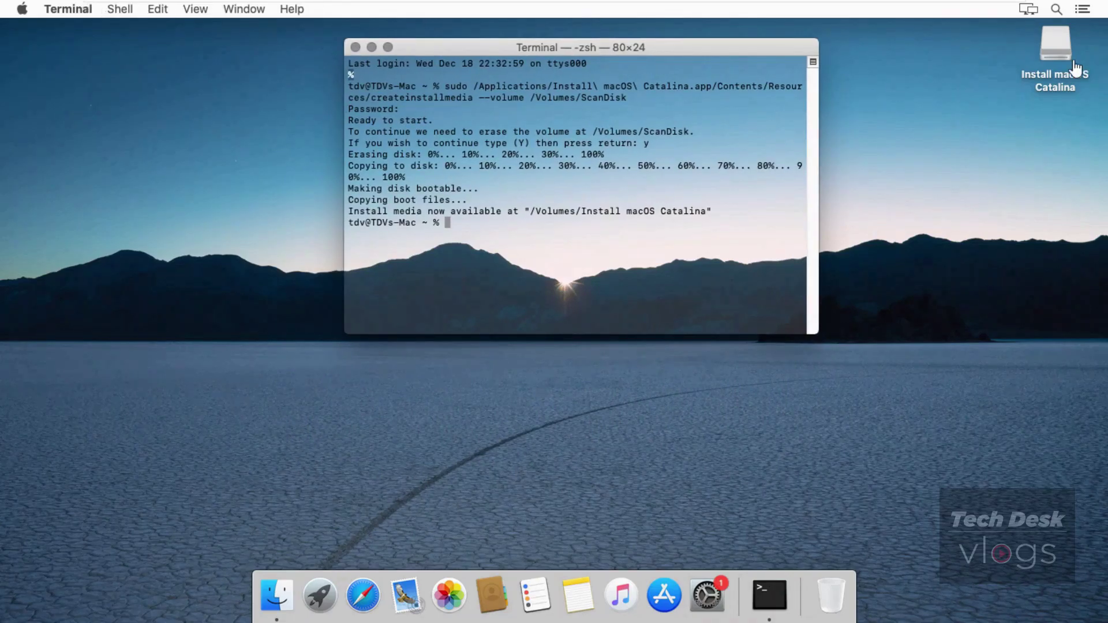
pyautogui.doubleClick(1046, 52)
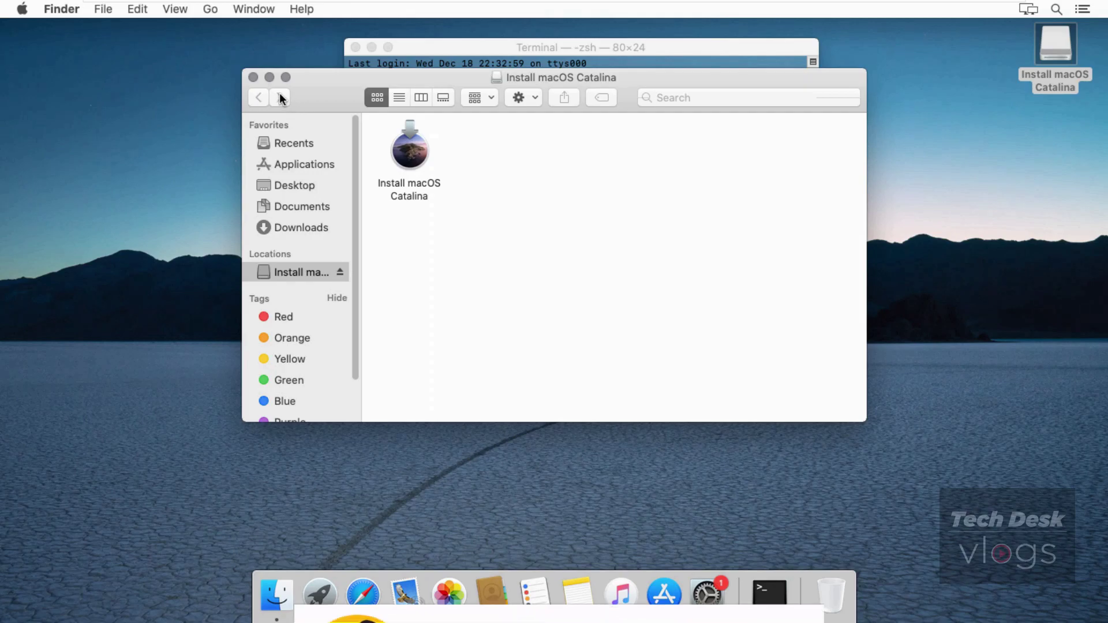
pyautogui.click(252, 77)
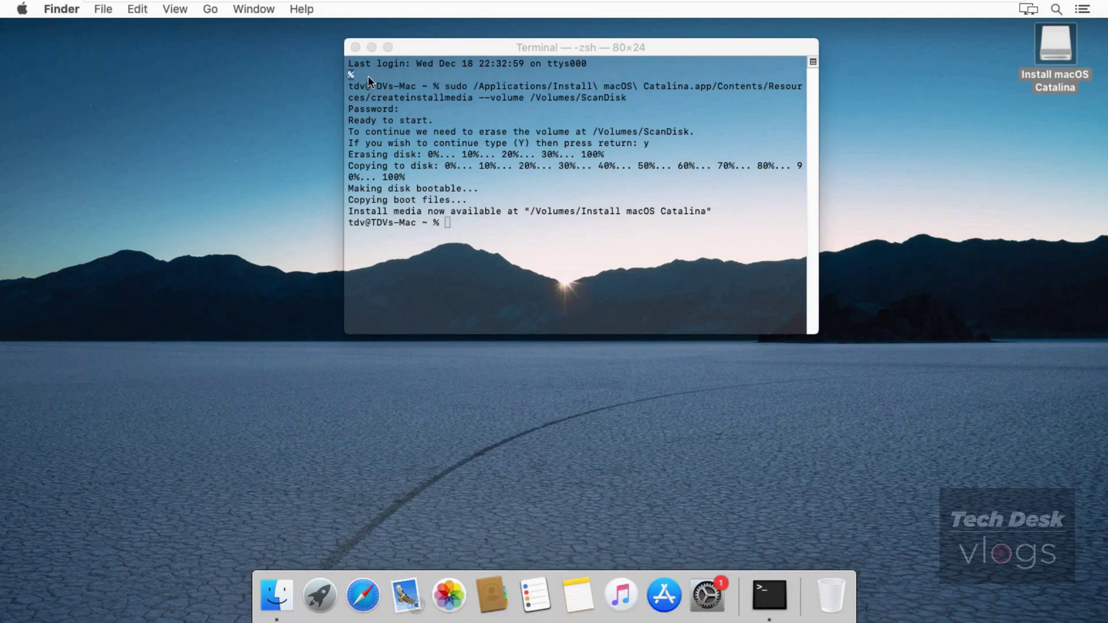
# Step: Close the Terminal window and deselect the Install macOS Catalina drive icon
pyautogui.click(356, 48)
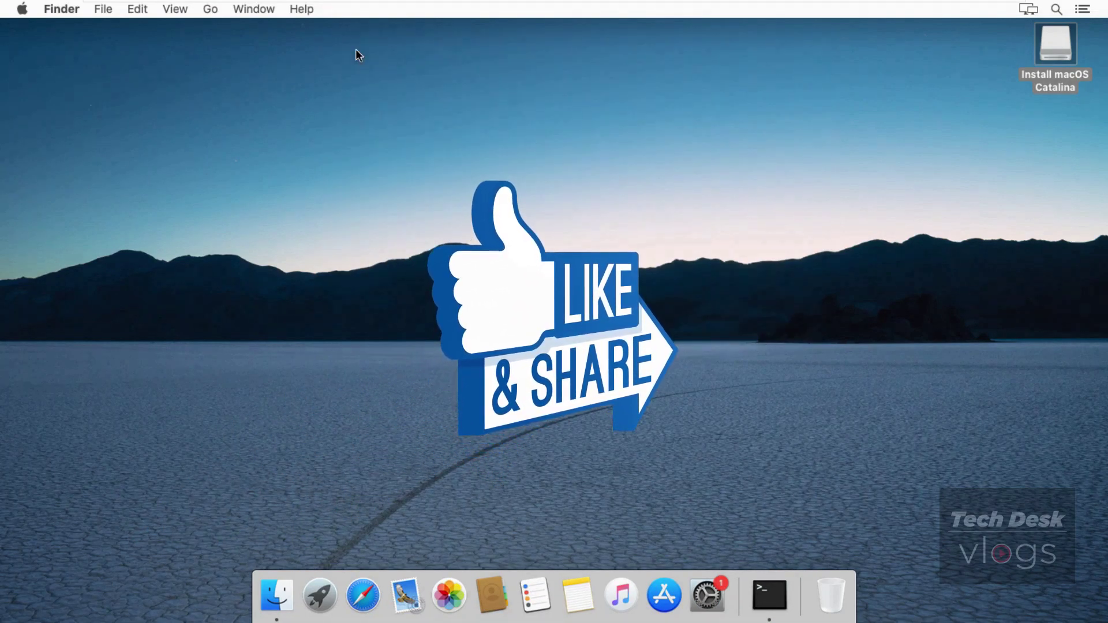
pyautogui.click(356, 55)
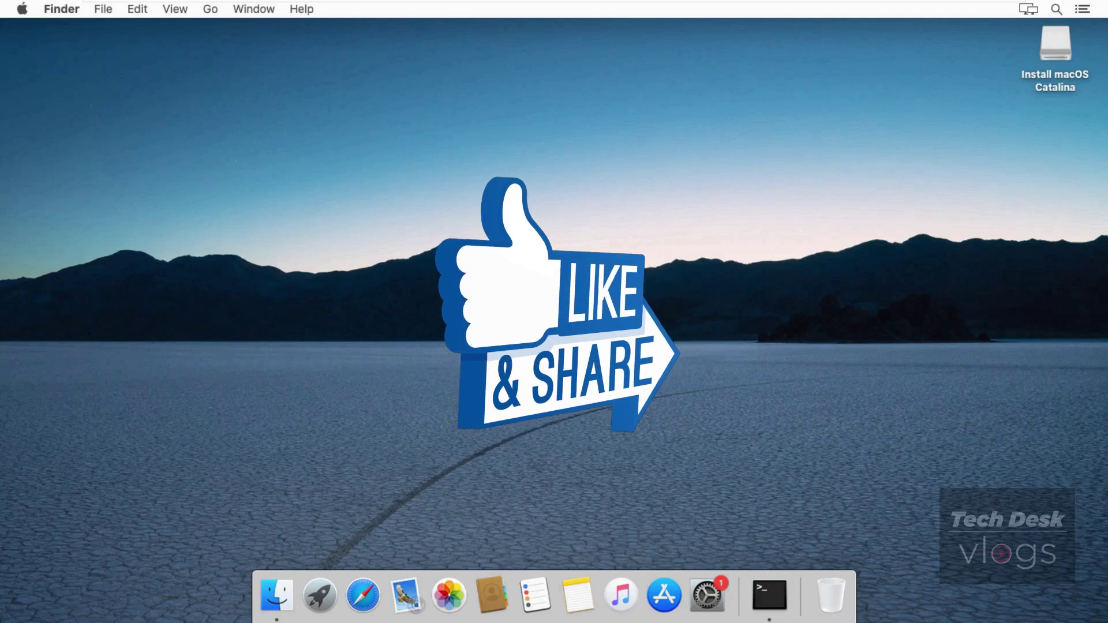